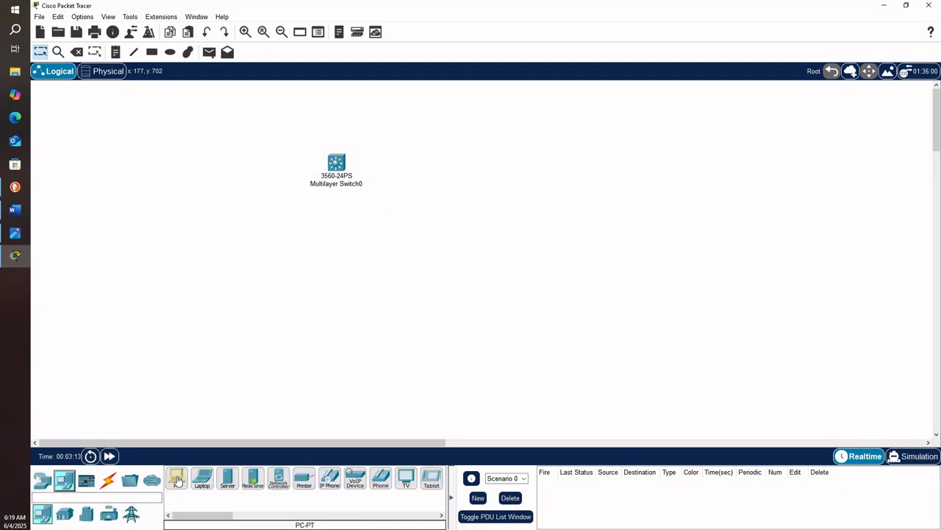
Step: Place four PCs in a row below the multilayer switch, two on its left side and two on its right
{"action": "left_click", "coordinate": [176, 491]}
{"action": "left_click", "coordinate": [189, 293]}
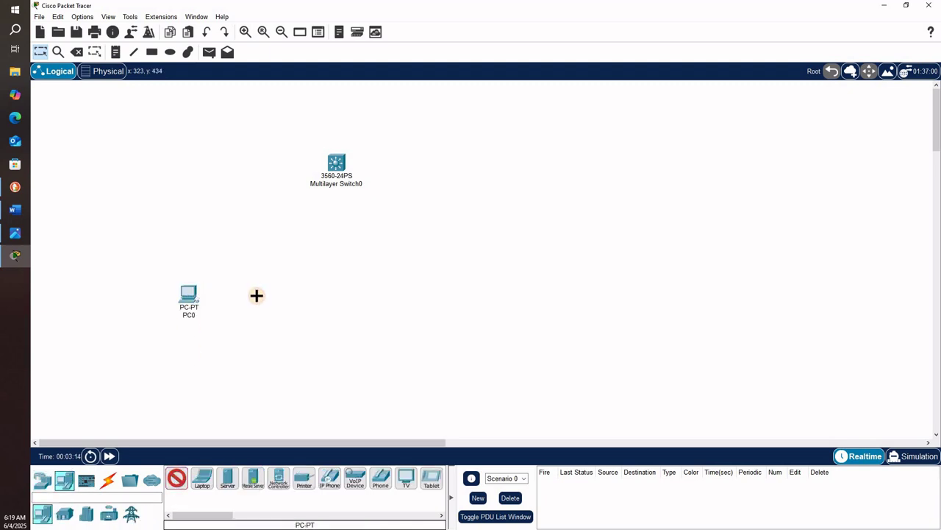
{"action": "left_click", "coordinate": [257, 296]}
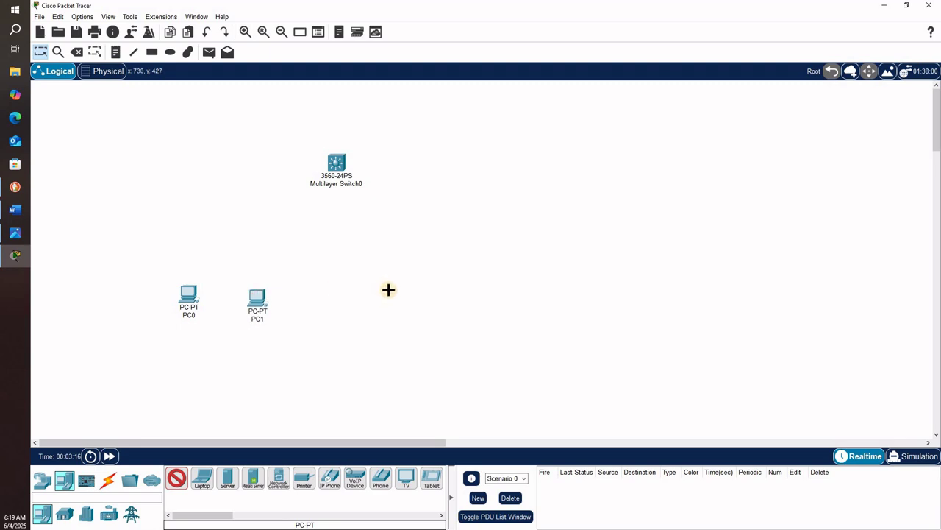
{"action": "left_click", "coordinate": [387, 290]}
{"action": "left_click", "coordinate": [444, 291]}
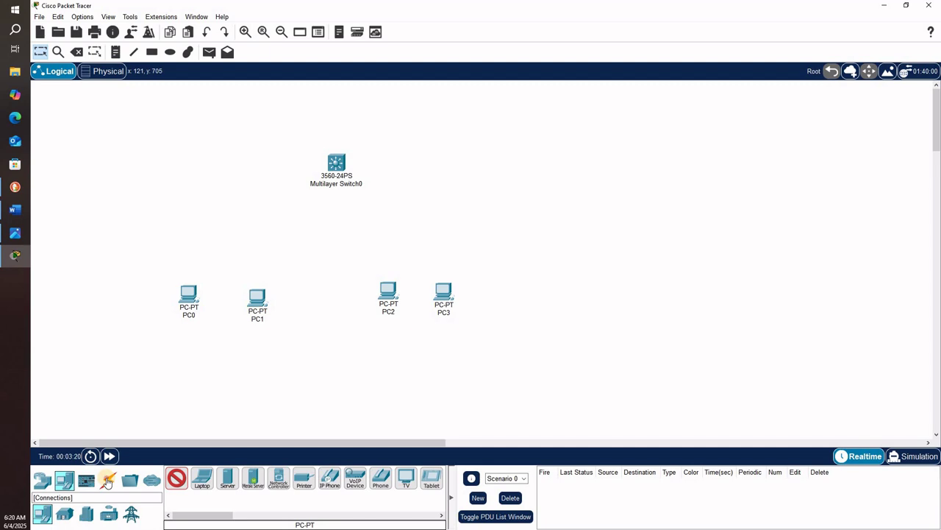
Step: Connect PC0, PC1, PC2 and PC3 to the multilayer switch with automatically chosen cables
{"action": "left_click", "coordinate": [108, 479]}
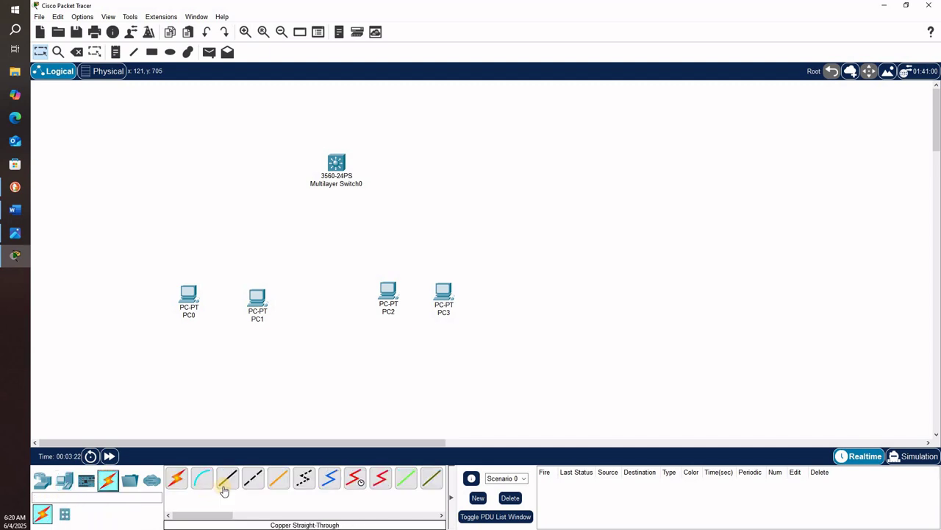
{"action": "left_click", "coordinate": [179, 480]}
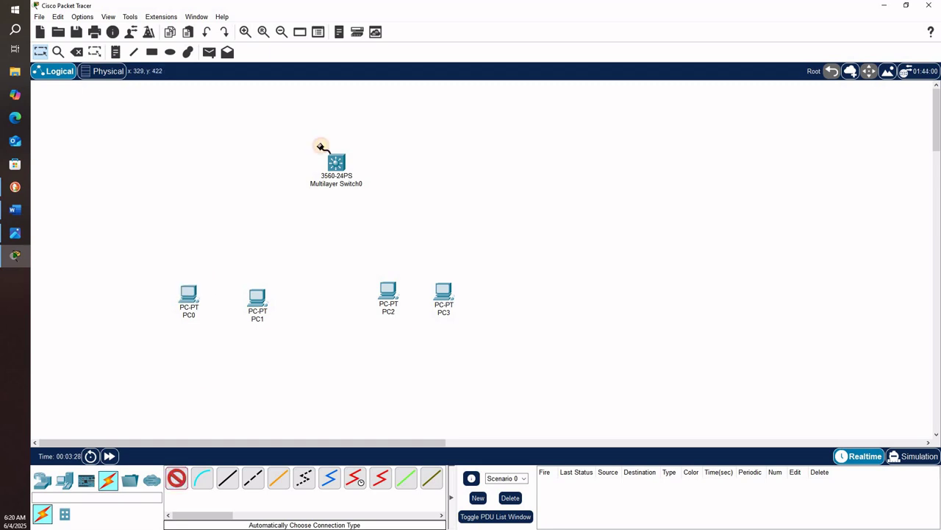
{"action": "left_click", "coordinate": [336, 160]}
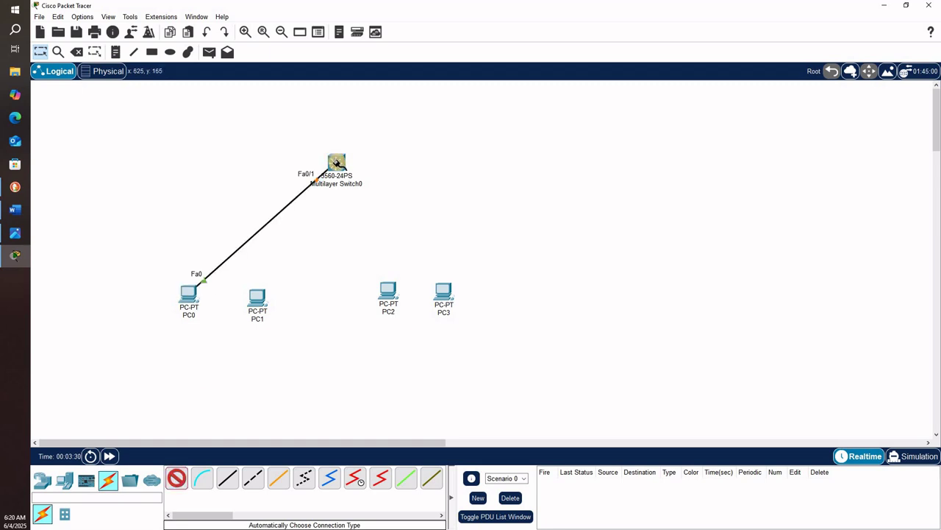
{"action": "left_click", "coordinate": [335, 160]}
{"action": "left_click", "coordinate": [257, 292]}
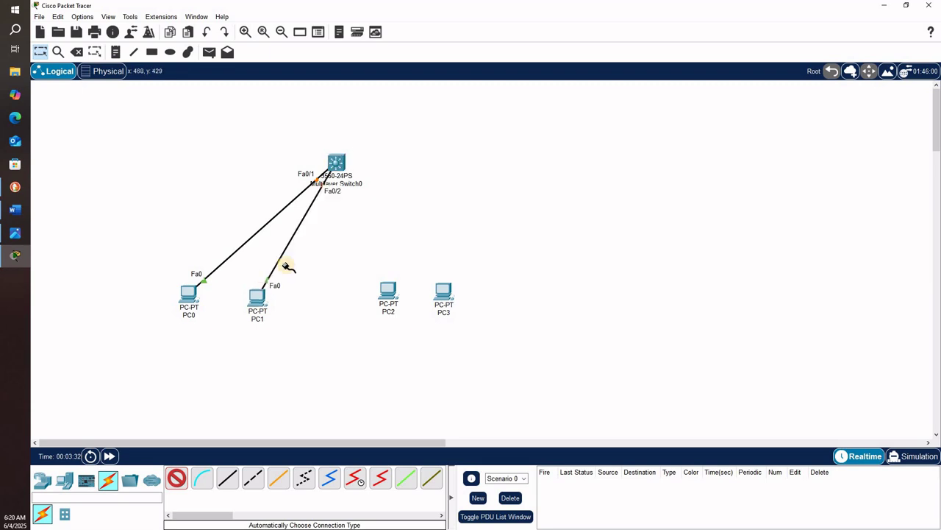
{"action": "left_click", "coordinate": [388, 287]}
{"action": "left_click", "coordinate": [339, 165]}
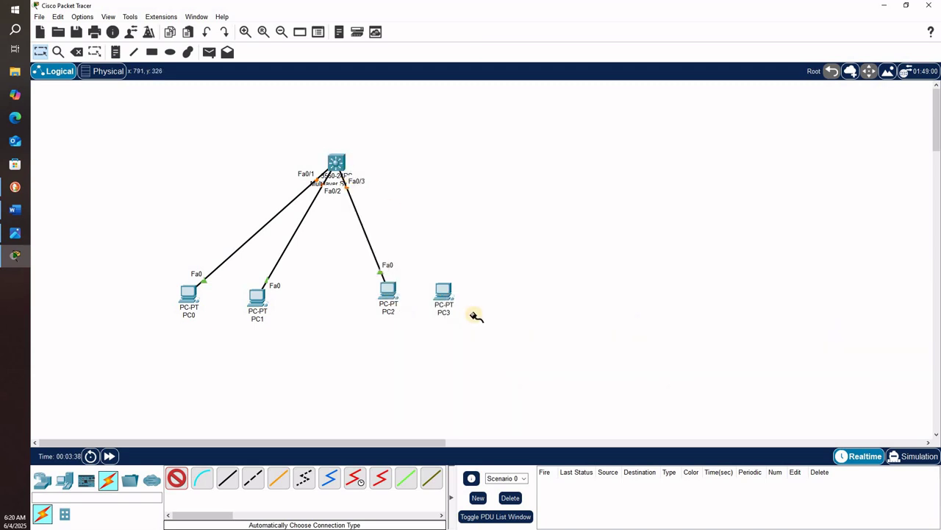
{"action": "left_click", "coordinate": [443, 293]}
{"action": "left_click", "coordinate": [334, 160]}
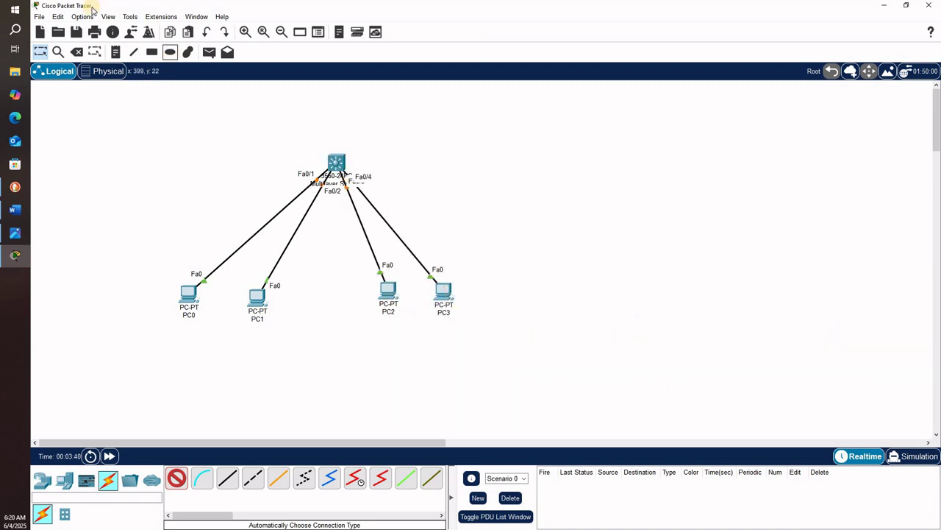
Step: Review the Always Show Port Labels in Logical Workspace option in the interface preferences
{"action": "left_click", "coordinate": [81, 16]}
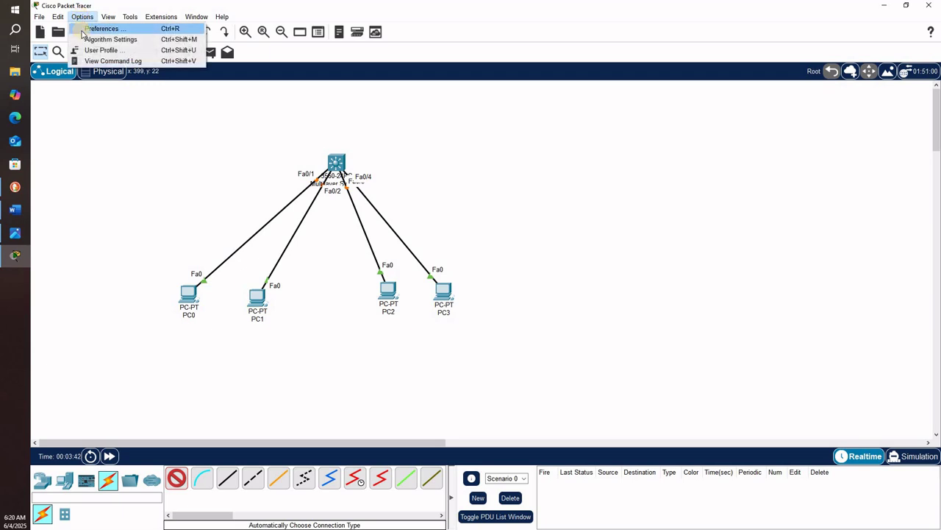
{"action": "left_click", "coordinate": [82, 29]}
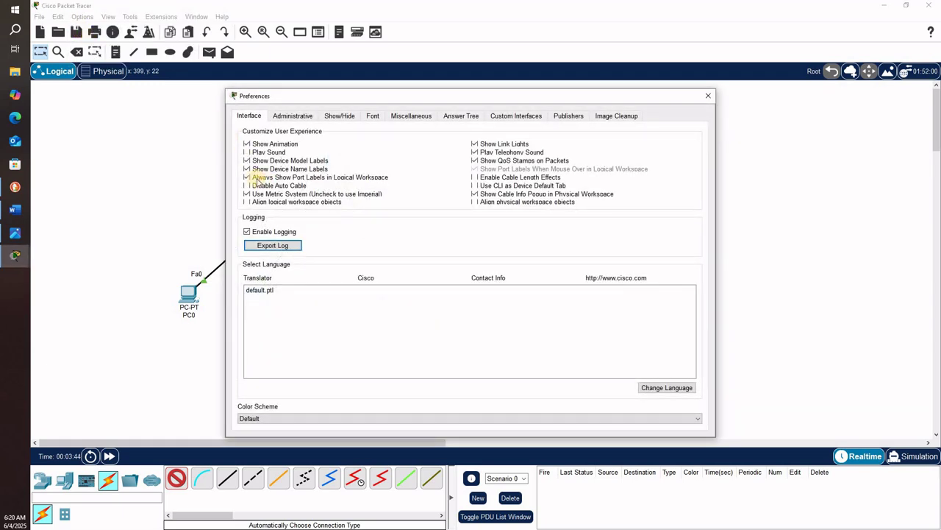
{"action": "left_click", "coordinate": [248, 178]}
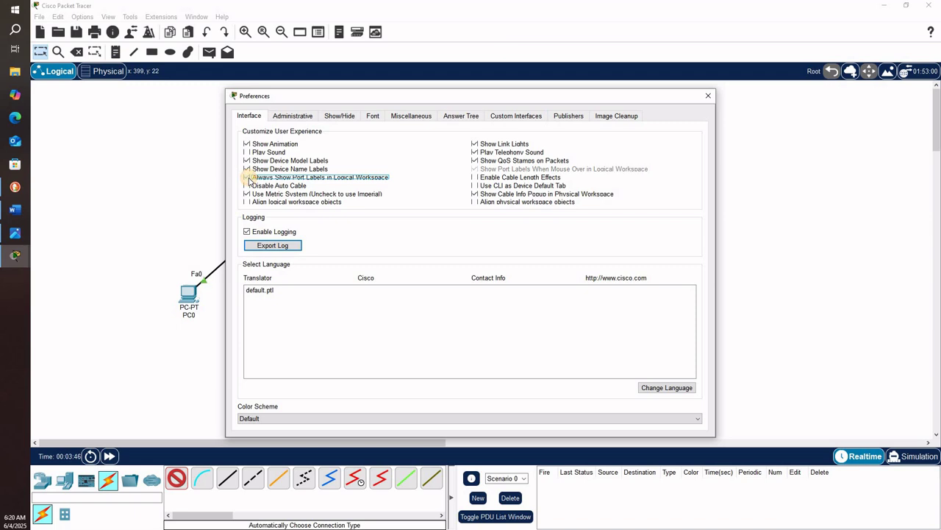
{"action": "left_click", "coordinate": [708, 95]}
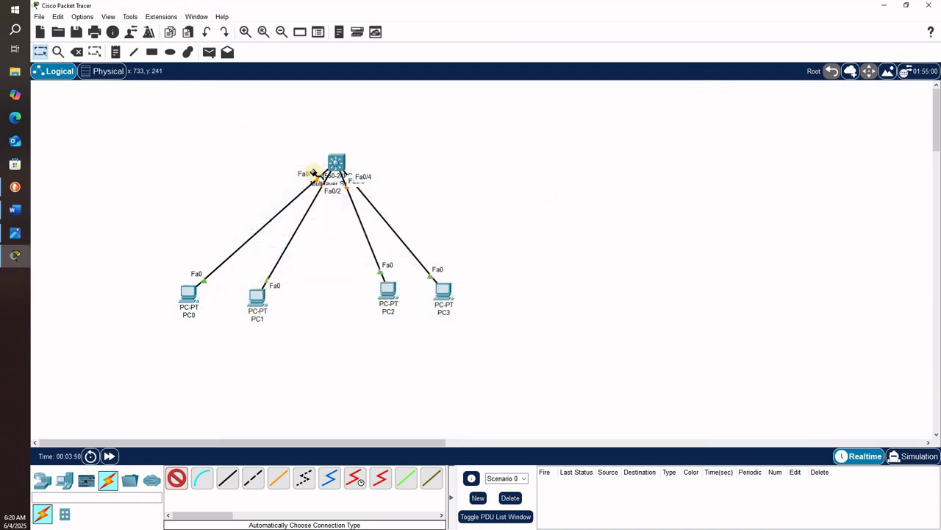
Step: Draw an ellipse filled with light yellow (#ffff7f) around PC2 and PC3
{"action": "left_click", "coordinate": [169, 53]}
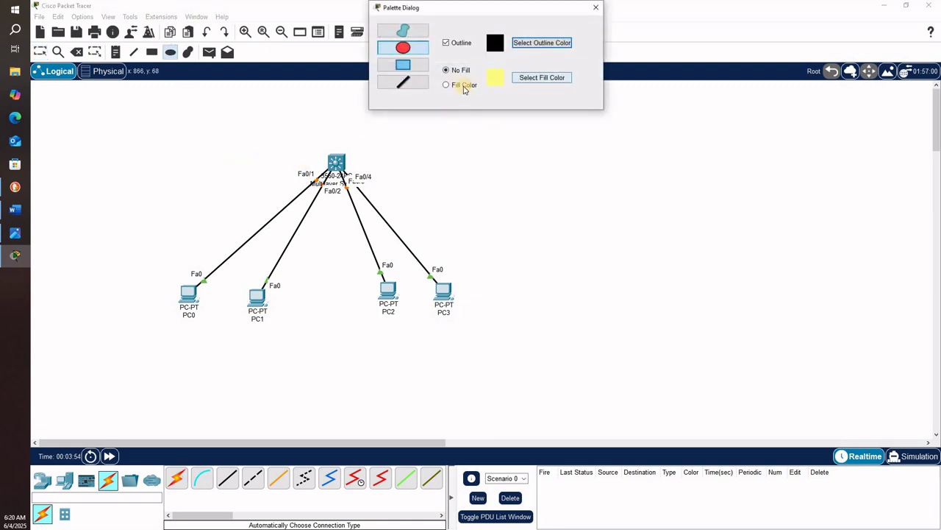
{"action": "left_click", "coordinate": [460, 85]}
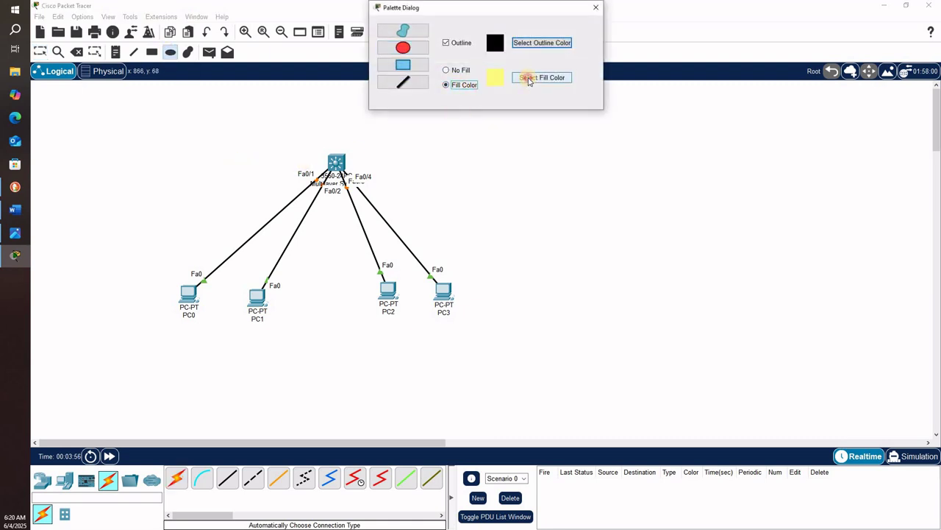
{"action": "left_click", "coordinate": [524, 80]}
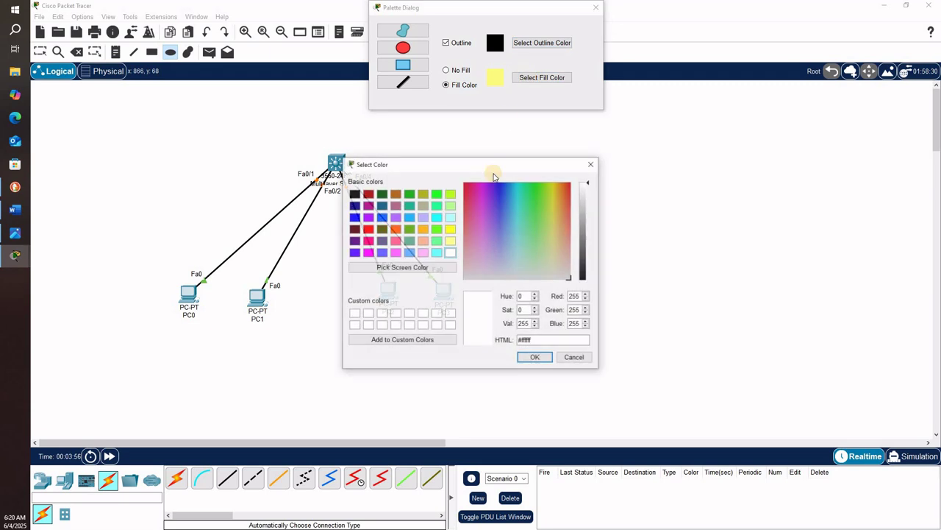
{"action": "left_click", "coordinate": [450, 241]}
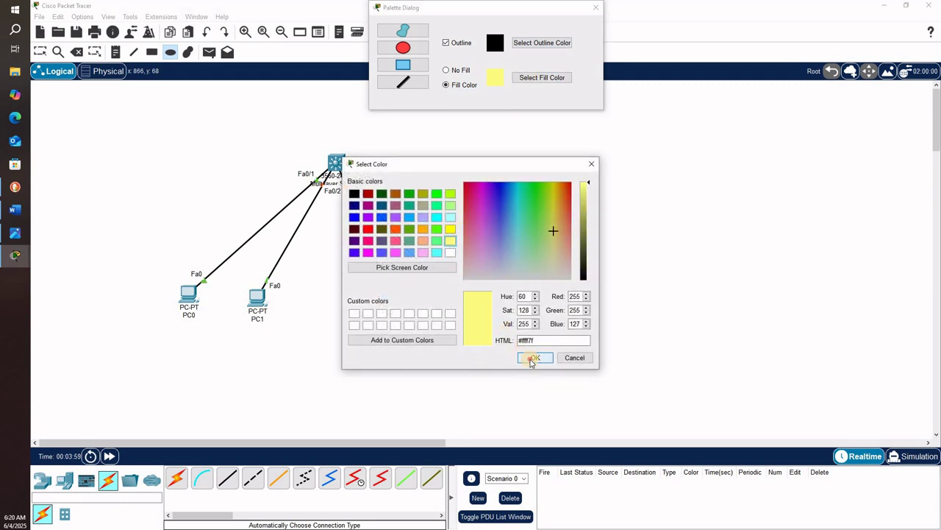
{"action": "left_click", "coordinate": [536, 358]}
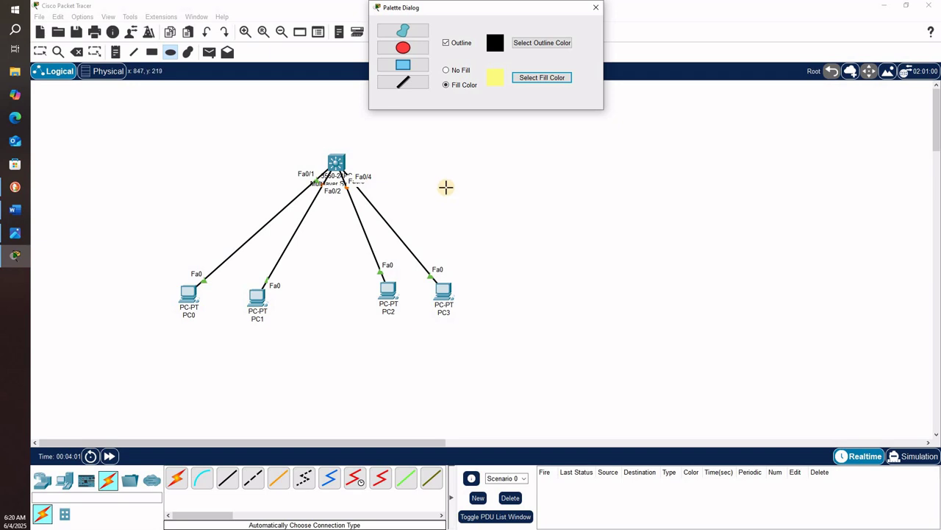
{"action": "left_click_drag", "start_coordinate": [446, 185], "coordinate": [350, 335]}
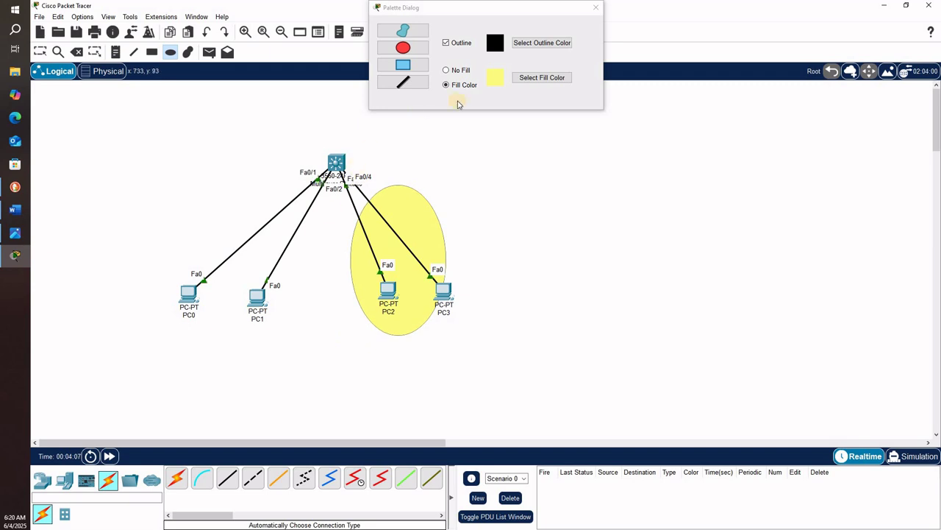
Step: Draw an ellipse filled with light green around PC0 and PC1, and close the drawing palette
{"action": "left_click", "coordinate": [534, 77]}
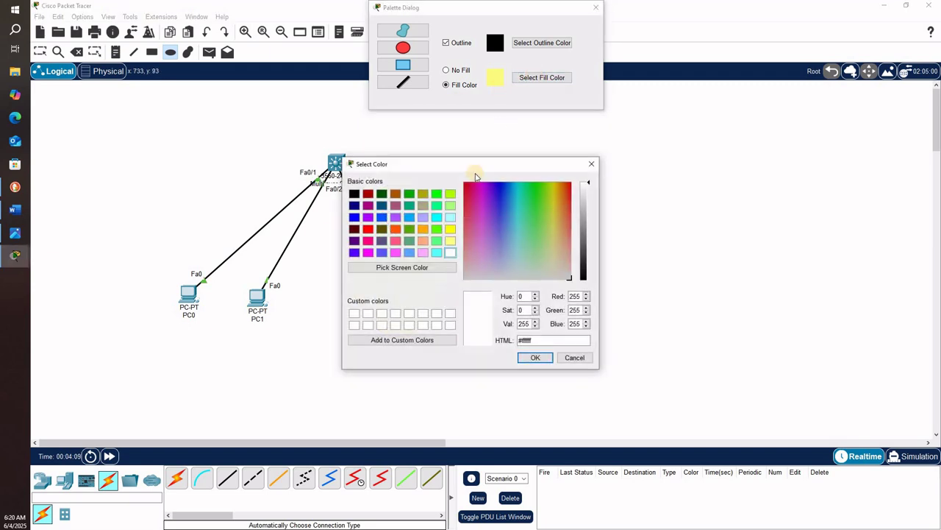
{"action": "left_click", "coordinate": [436, 241]}
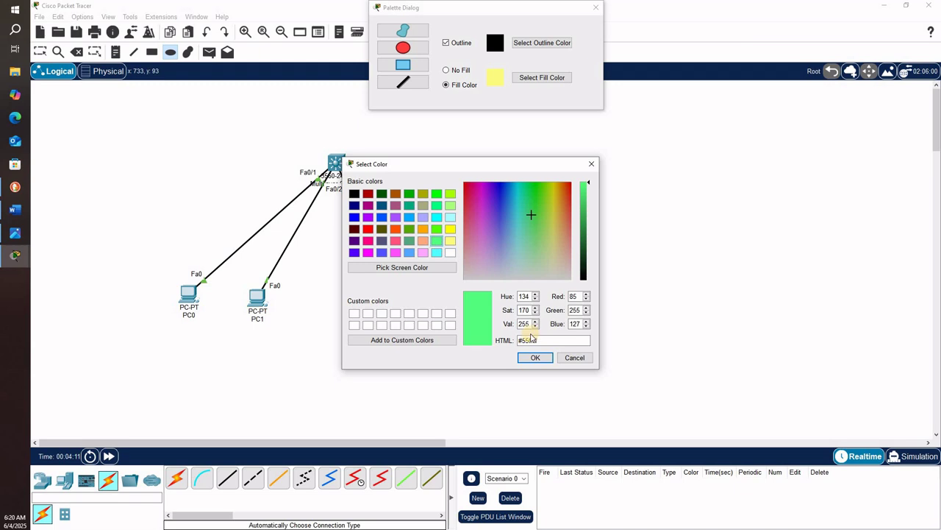
{"action": "left_click", "coordinate": [536, 358]}
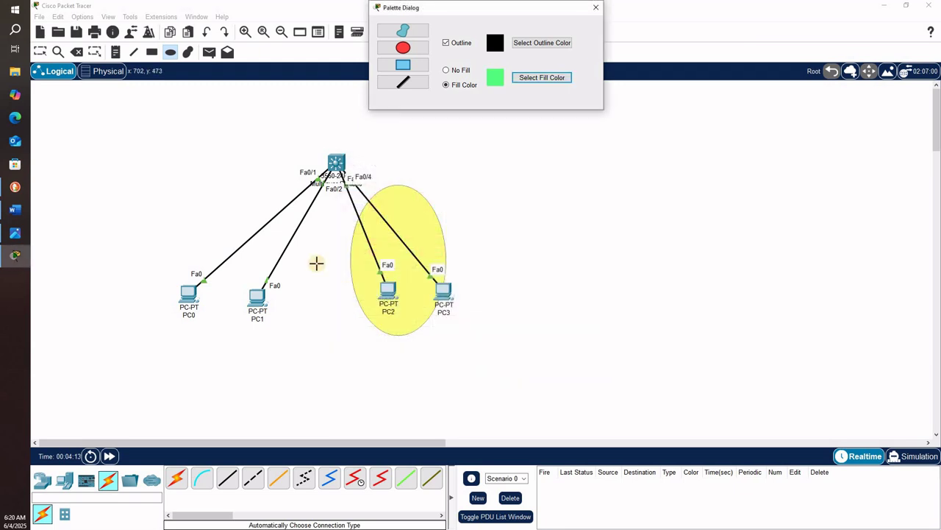
{"action": "left_click_drag", "start_coordinate": [296, 204], "coordinate": [156, 334]}
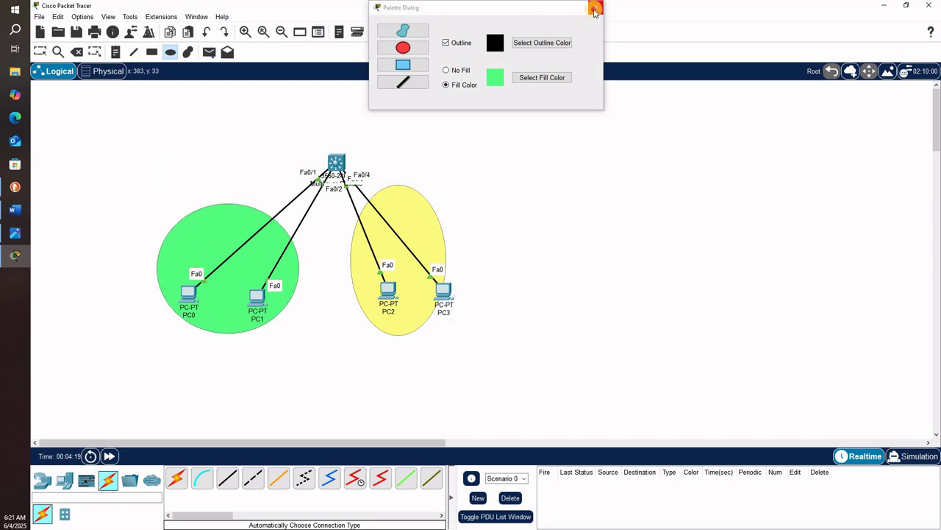
{"action": "left_click", "coordinate": [596, 7]}
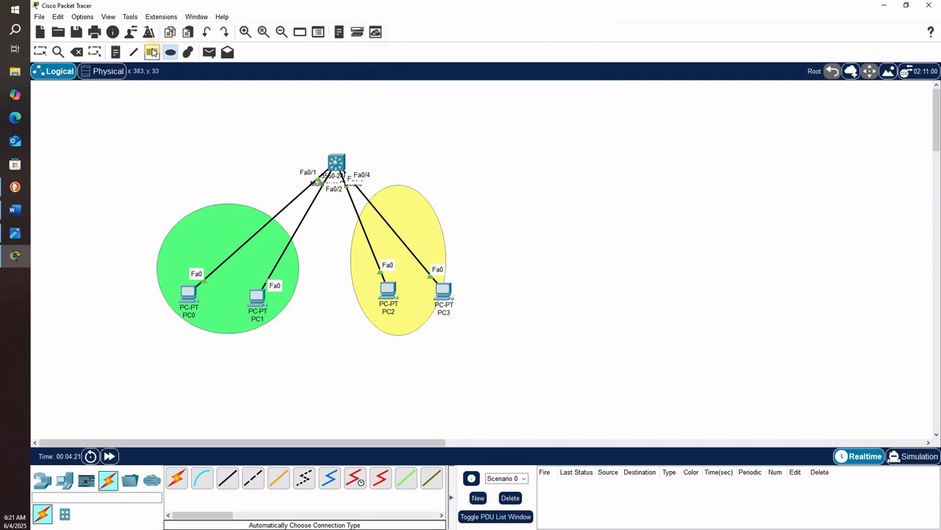
Step: Add a three-line note in the green ellipse reading VLAN 10, 192.168.1.0 and Office
{"action": "left_click", "coordinate": [115, 53]}
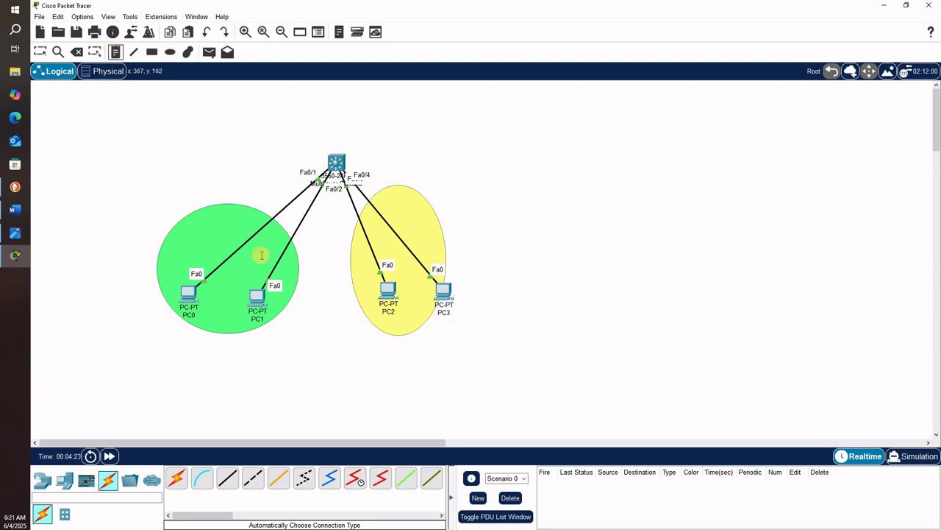
{"action": "left_click", "coordinate": [187, 228]}
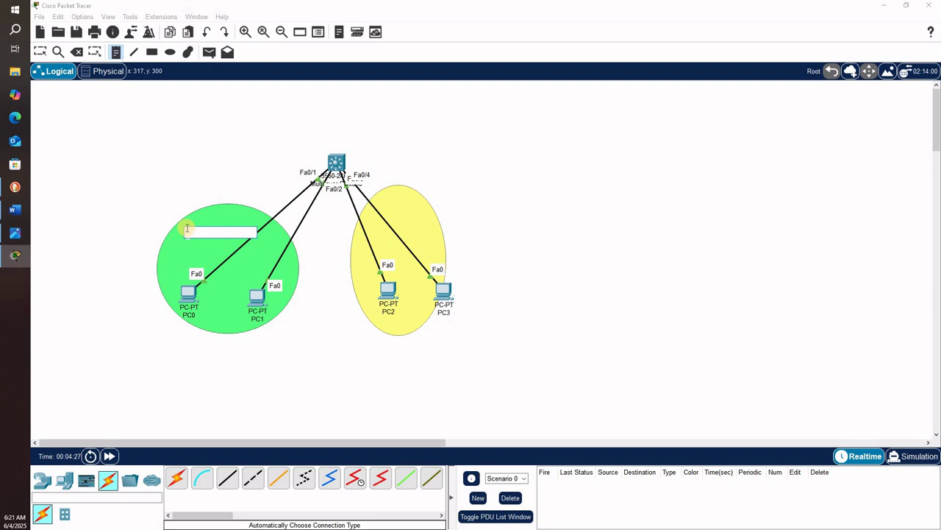
{"action": "type", "text": "LAN 10"}
{"action": "key", "text": "Return"}
{"action": "type", "text": "1"}
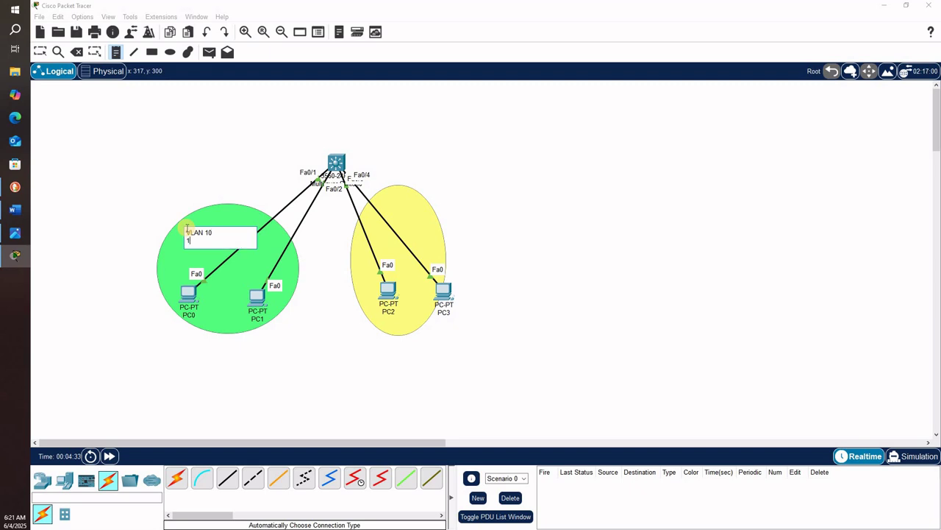
{"action": "type", "text": "92.168.1.0"}
{"action": "key", "text": "Return"}
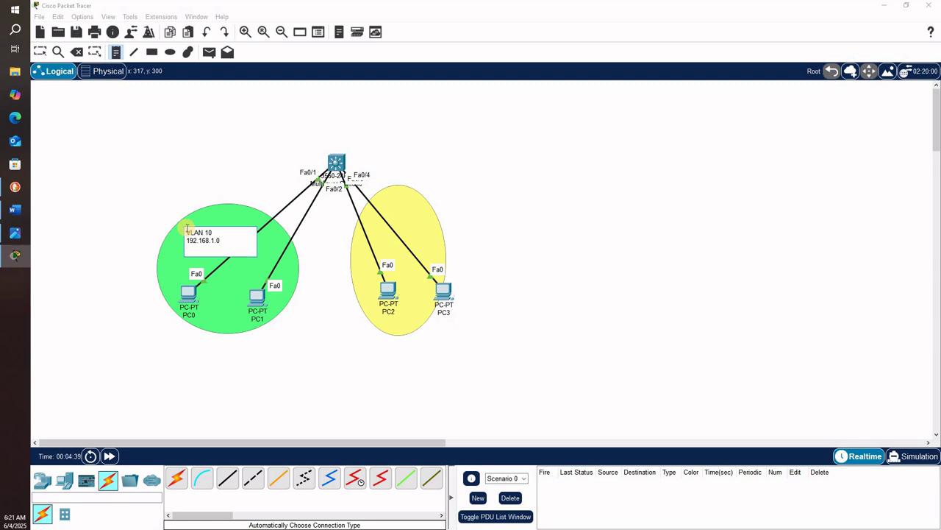
{"action": "type", "text": "O"}
{"action": "key", "text": "BackSpace"}
{"action": "key", "text": "BackSpace"}
{"action": "type", "text": "ffo"}
{"action": "type", "text": "ice"}
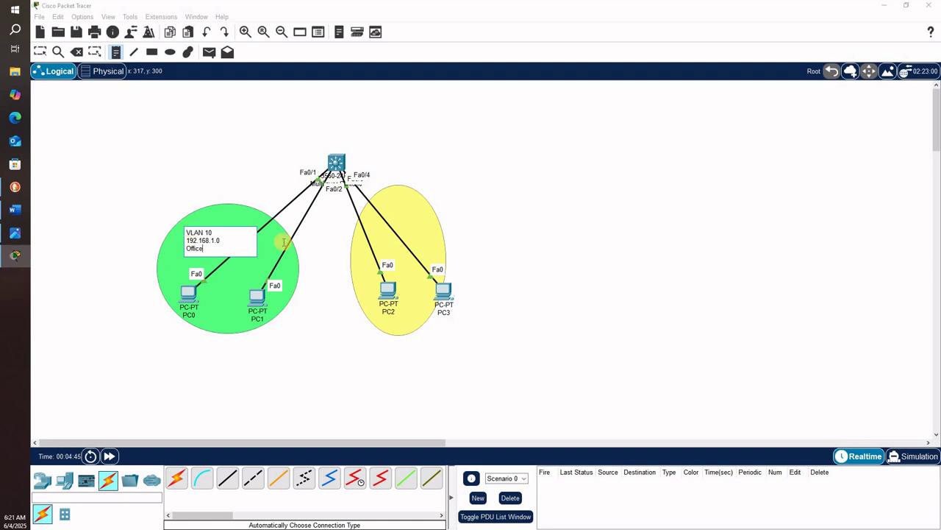
Step: Add a three-line note in the yellow ellipse reading VLAN 20, 192.168.2.0 and Library
{"action": "left_click", "coordinate": [405, 206]}
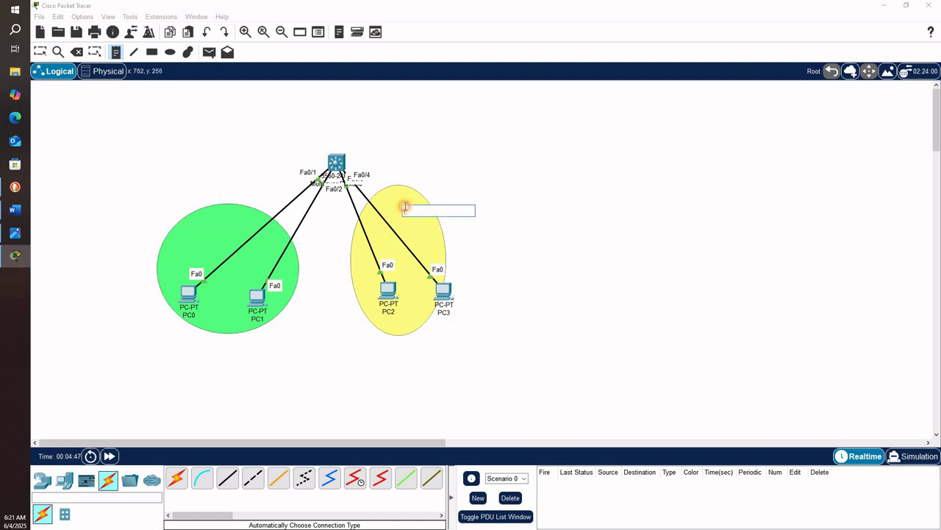
{"action": "type", "text": "VLAN"}
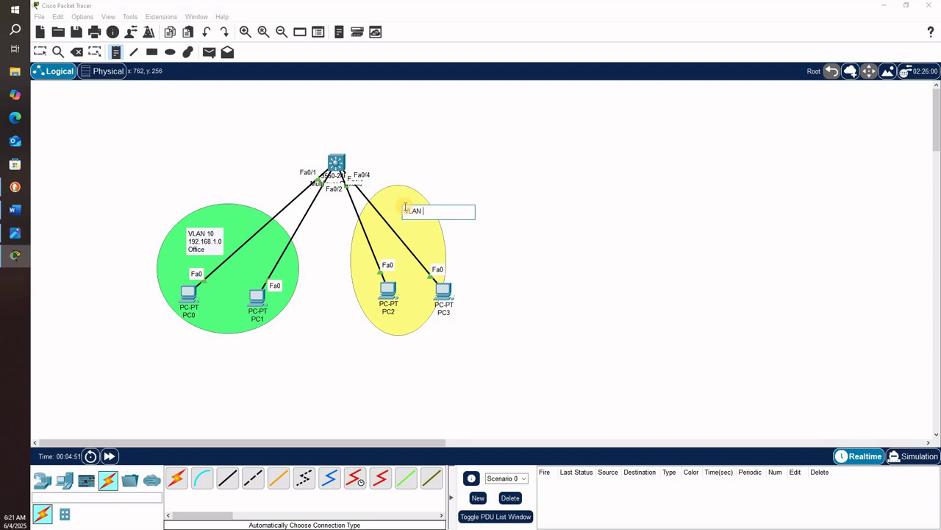
{"action": "type", "text": " 20"}
{"action": "key", "text": "Return"}
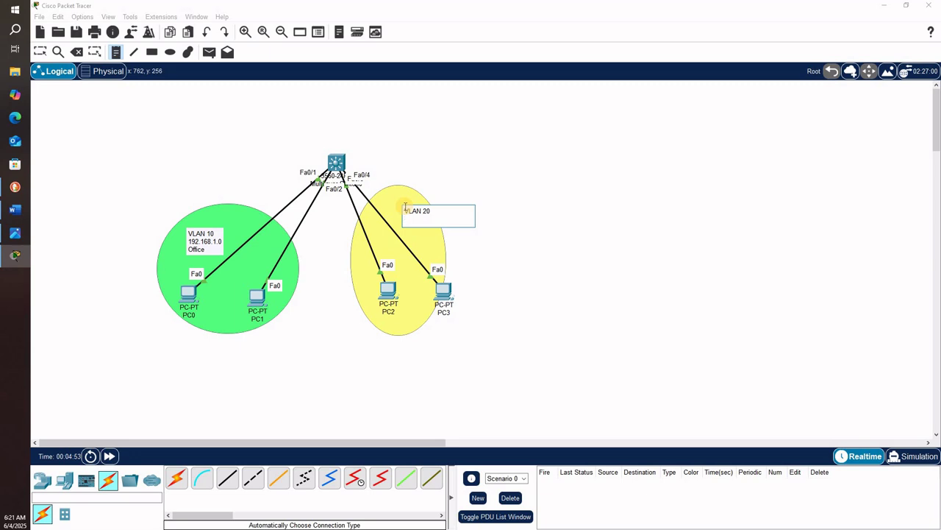
{"action": "type", "text": "192.168.2.0"}
{"action": "key", "text": "Return"}
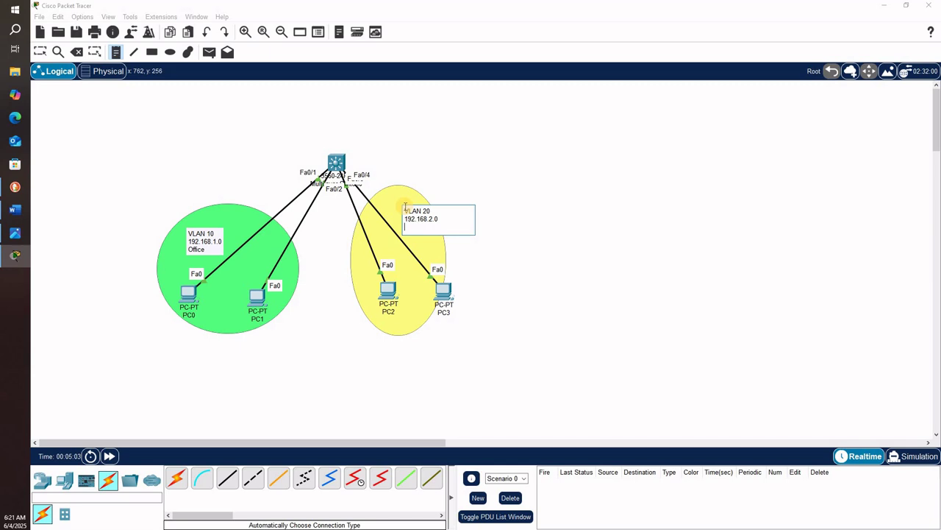
{"action": "type", "text": "Library"}
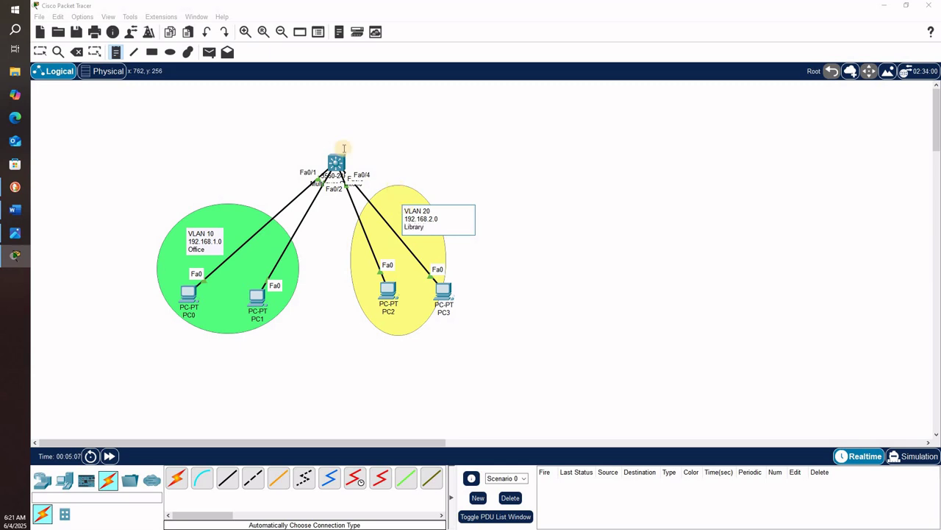
Step: Add a note reading 192.168.1.100 left of the multilayer switch and one reading 192.168.2.100 right of it
{"action": "left_click", "coordinate": [242, 157]}
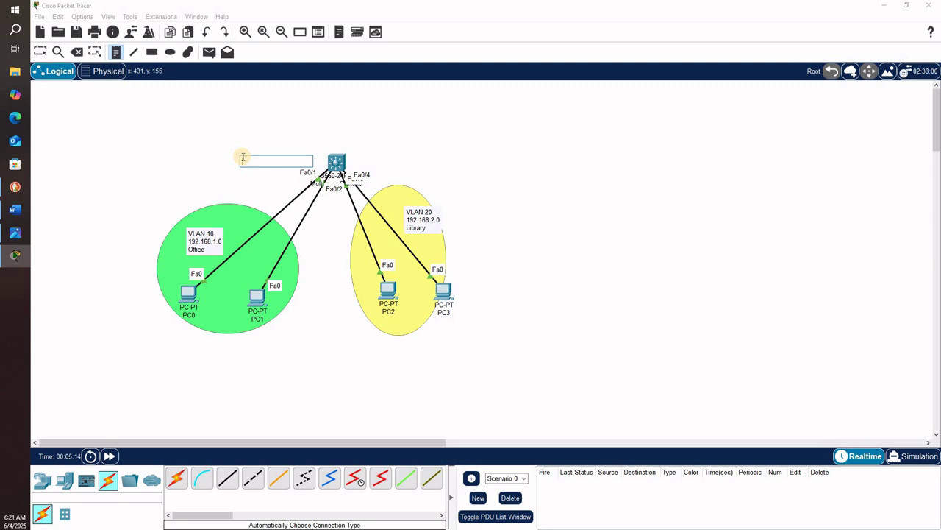
{"action": "type", "text": "192.168.1.100"}
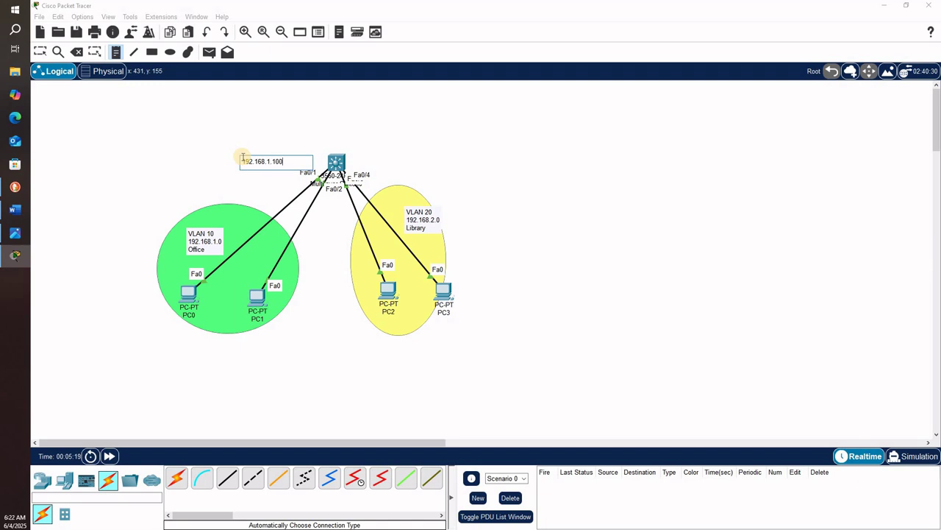
{"action": "left_click", "coordinate": [370, 158]}
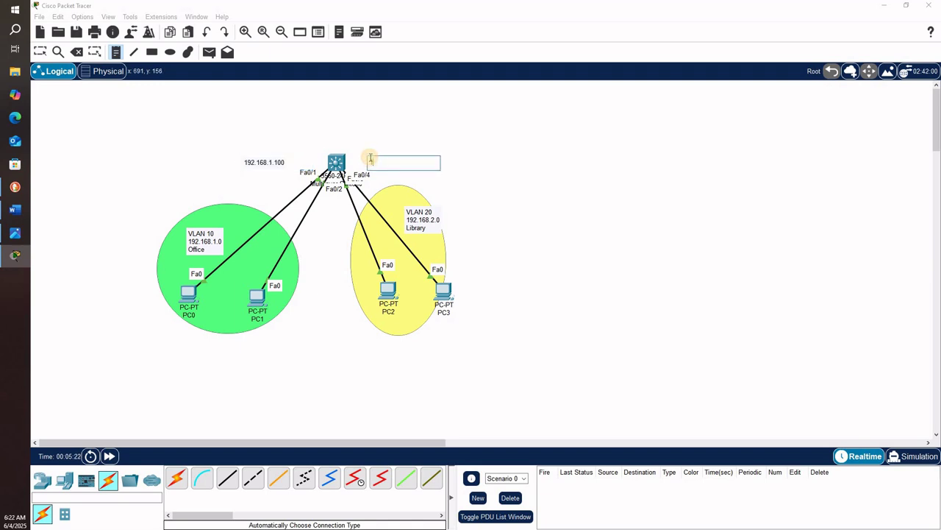
{"action": "type", "text": "192.168.2.100"}
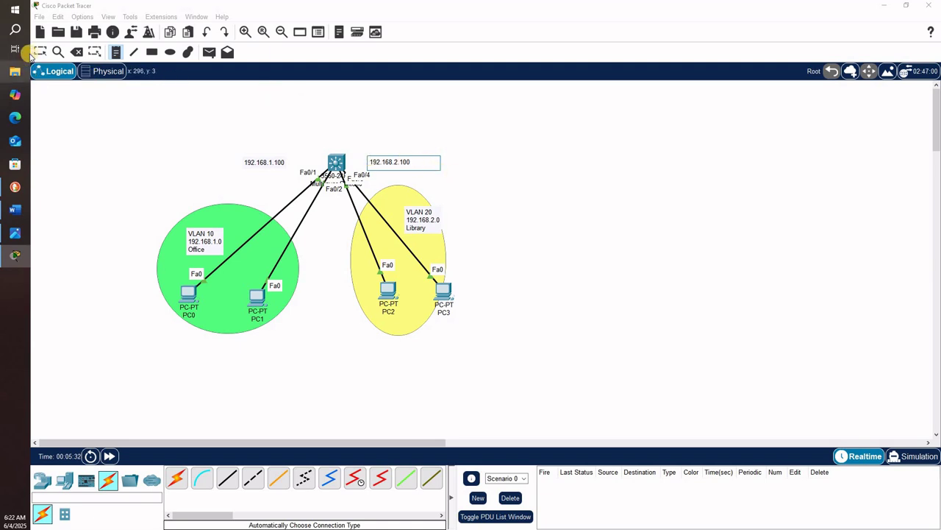
{"action": "left_click", "coordinate": [40, 52]}
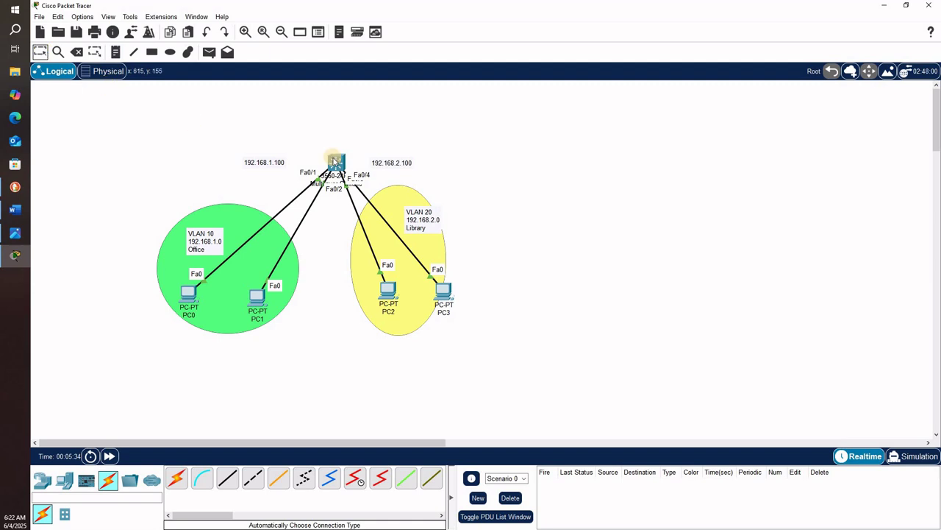
Step: Open the multilayer switch's command line and decline the initial configuration dialog
{"action": "left_click", "coordinate": [335, 160]}
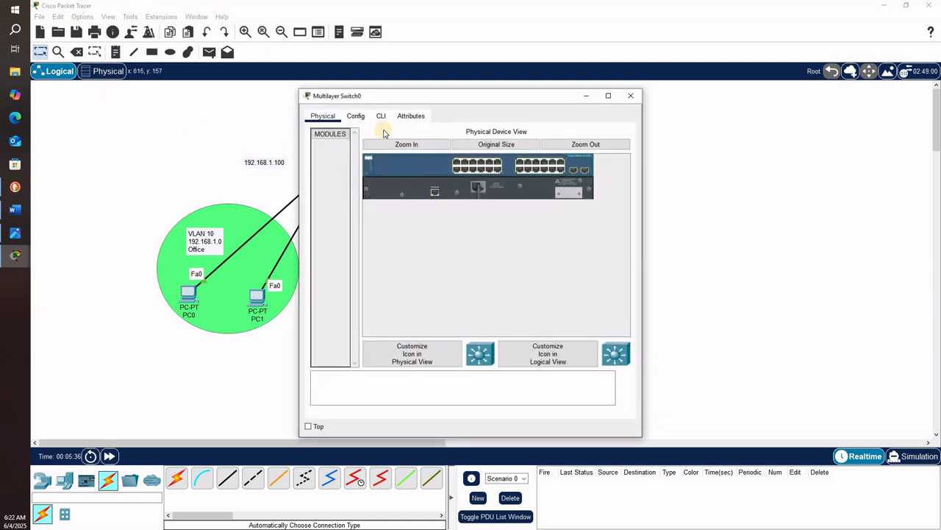
{"action": "left_click", "coordinate": [381, 118]}
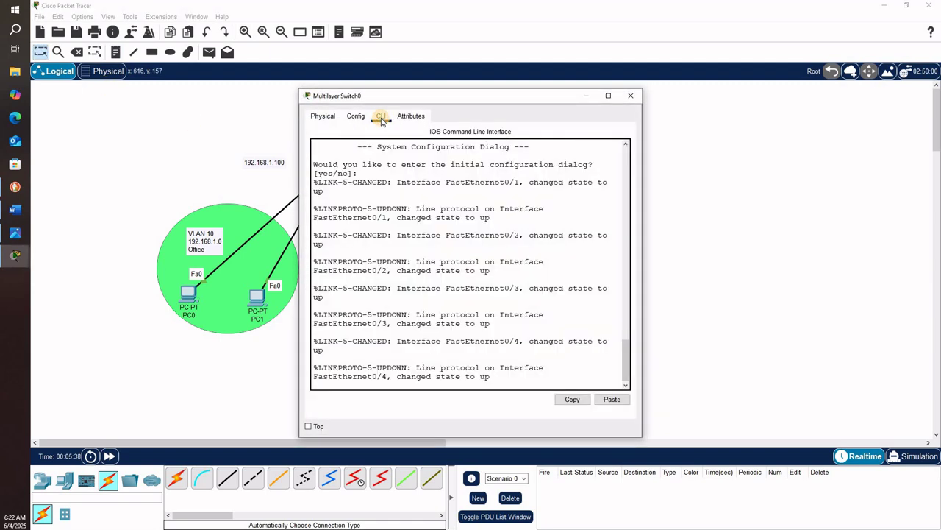
{"action": "key", "text": "Return"}
{"action": "type", "text": "n"}
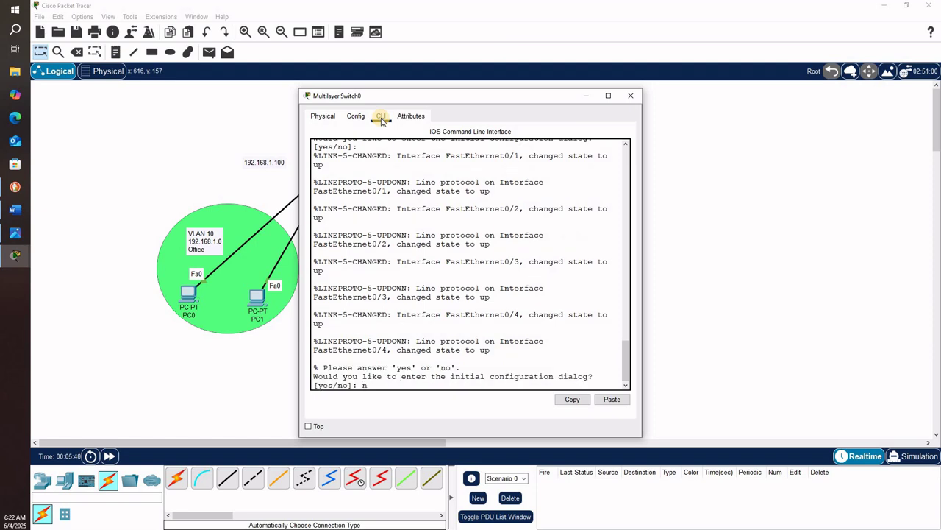
{"action": "key", "text": "Return"}
{"action": "key", "text": "Return"}
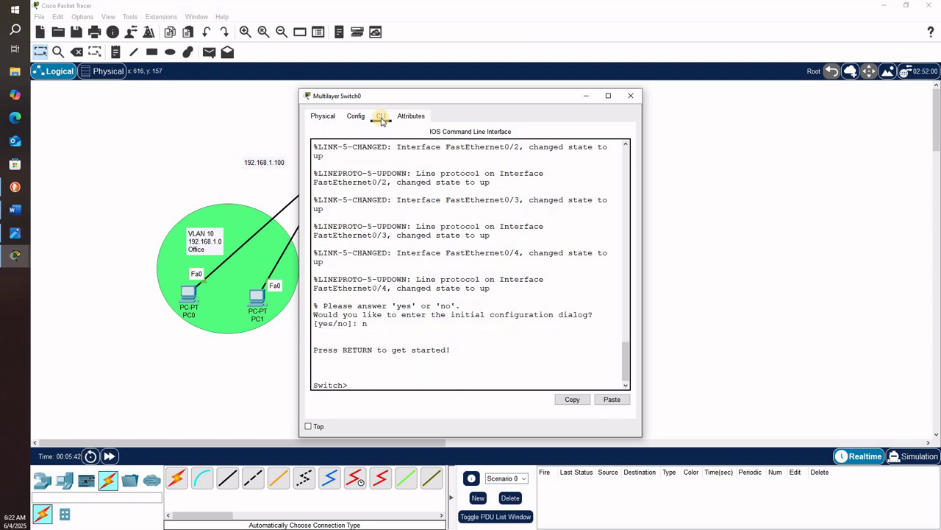
Step: Enter privileged mode and then global configuration mode with en and conf t
{"action": "type", "text": "en"}
{"action": "key", "text": "Return"}
{"action": "type", "text": "coo"}
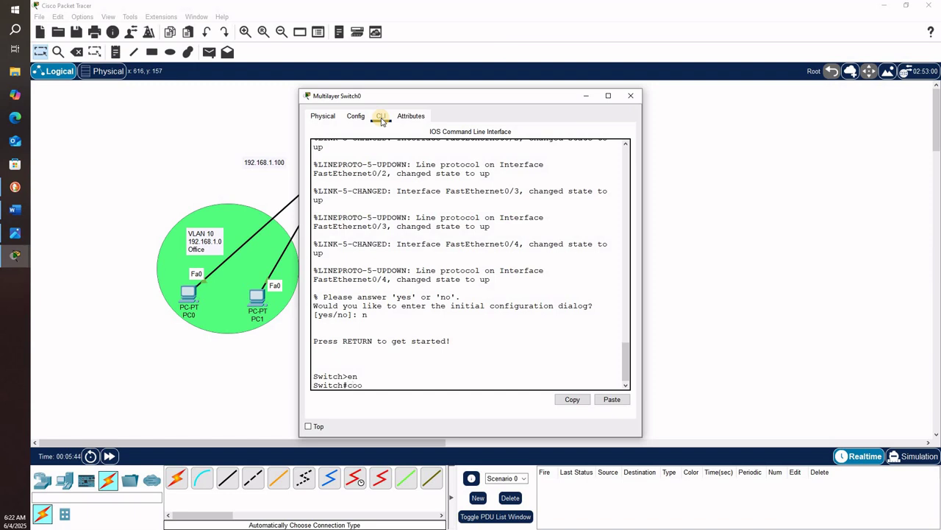
{"action": "type", "text": "nf t"}
{"action": "key", "text": "Return"}
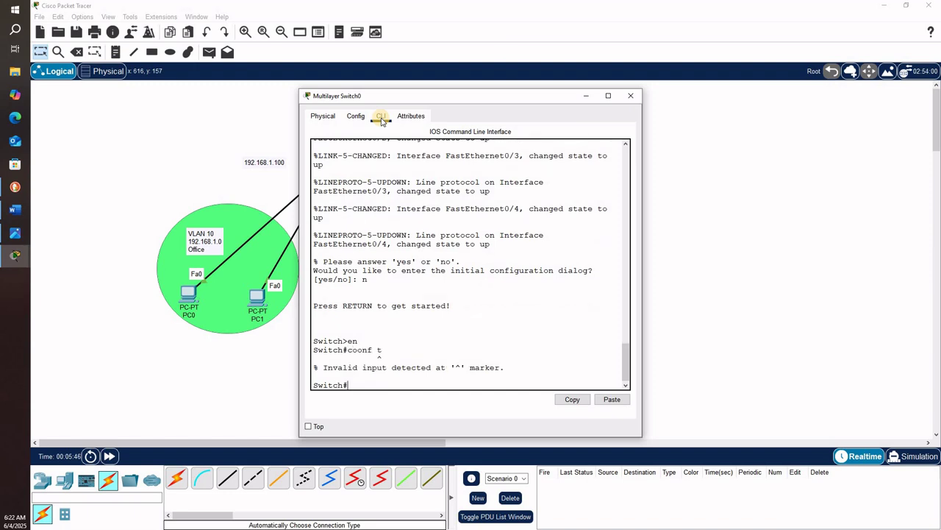
{"action": "type", "text": "conf t"}
{"action": "key", "text": "Return"}
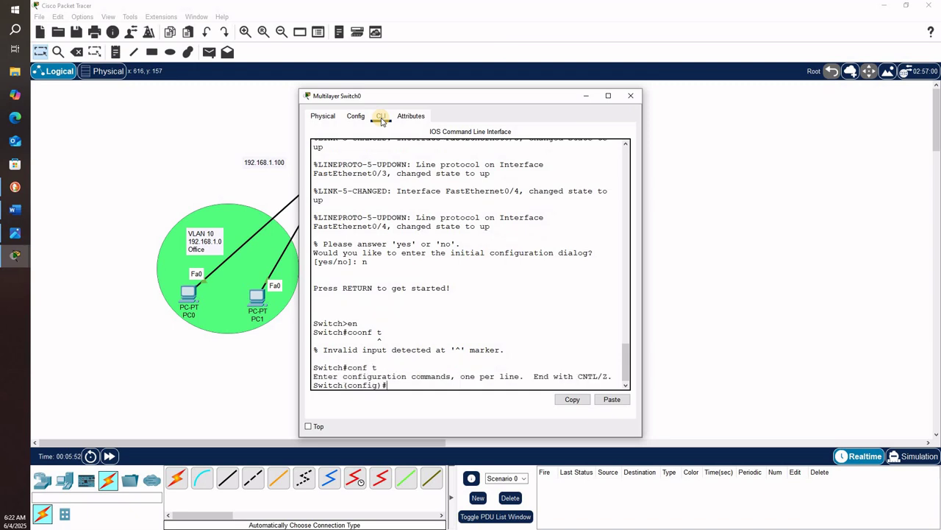
Step: Set the switch's hostname to MAK
{"action": "type", "text": "hhostname"}
{"action": "key", "text": "BackSpace"}
{"action": "key", "text": "End"}
{"action": "type", "text": "MAK"}
{"action": "key", "text": "Return"}
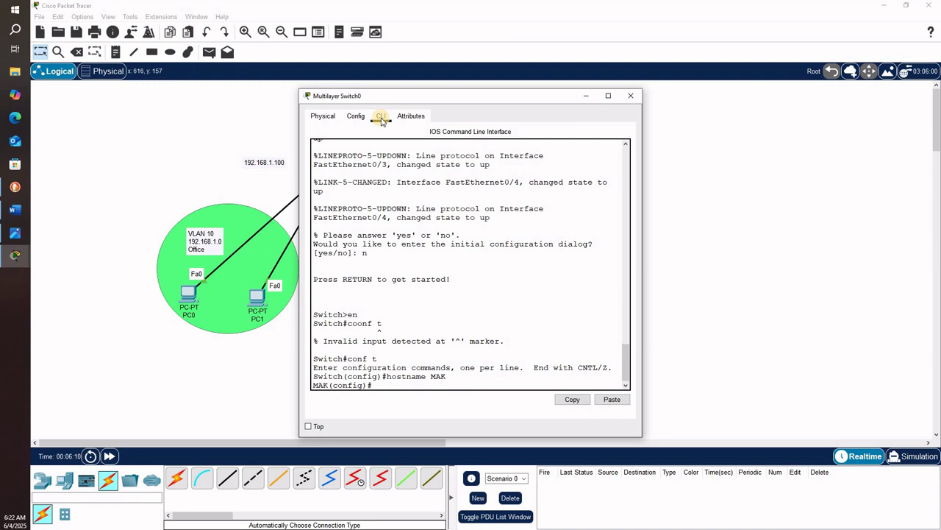
Step: Create VLAN 10 on the switch and name it Office
{"action": "type", "text": "vlan 10"}
{"action": "key", "text": "Return"}
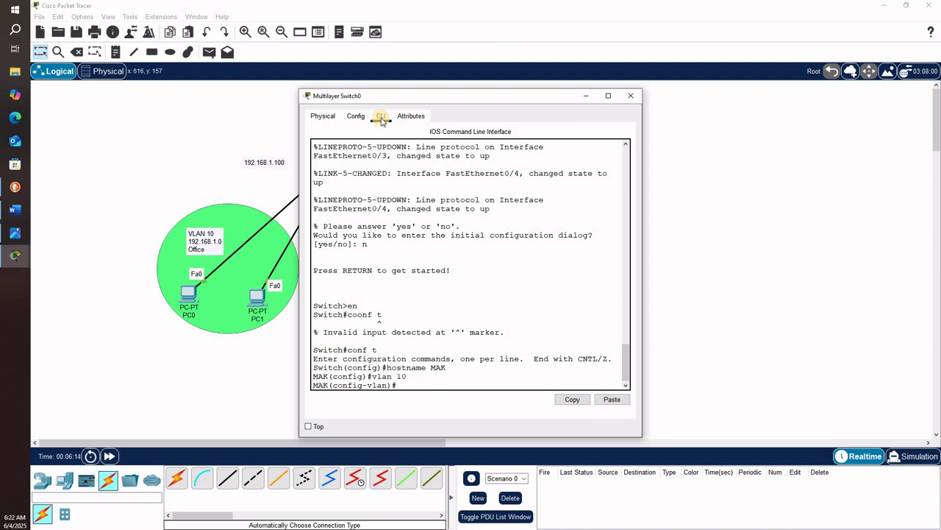
{"action": "type", "text": "name Office"}
{"action": "key", "text": "Return"}
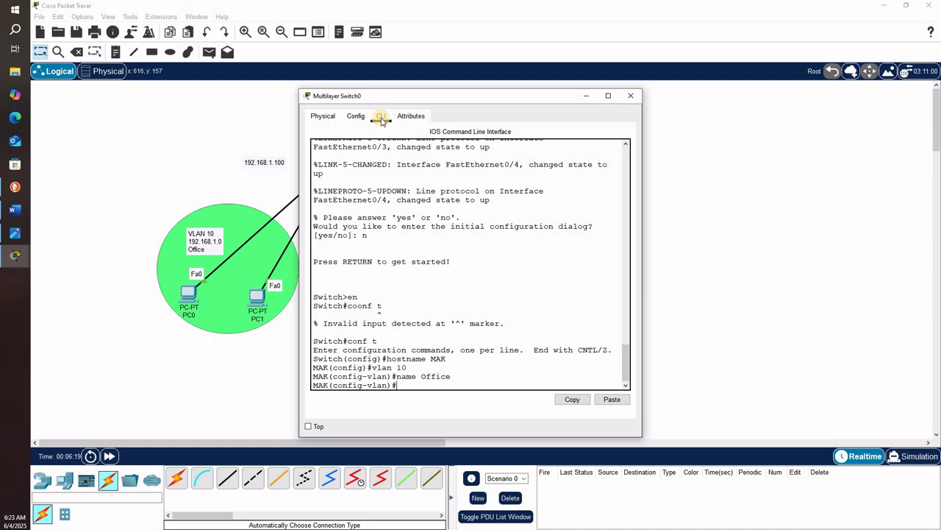
Step: Create VLAN 20 on the switch and name it Library
{"action": "type", "text": "vlan"}
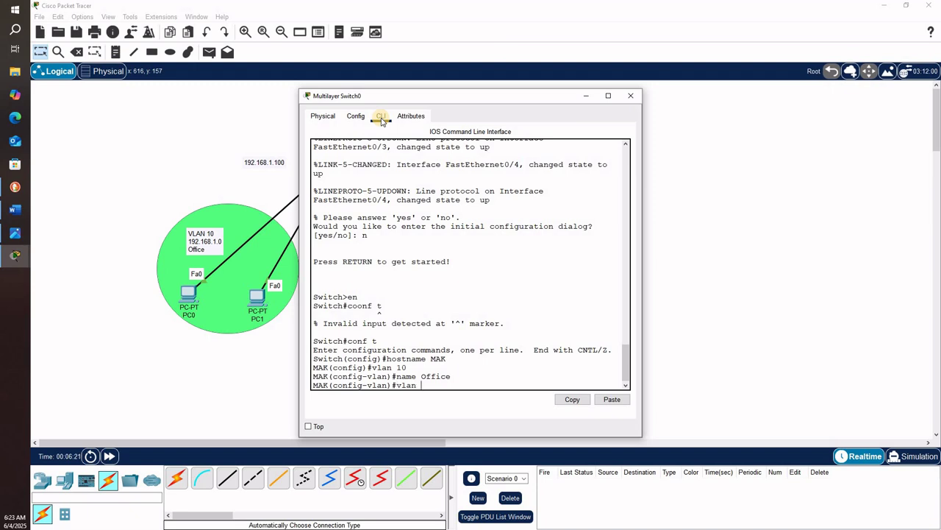
{"action": "type", "text": " 20"}
{"action": "key", "text": "Return"}
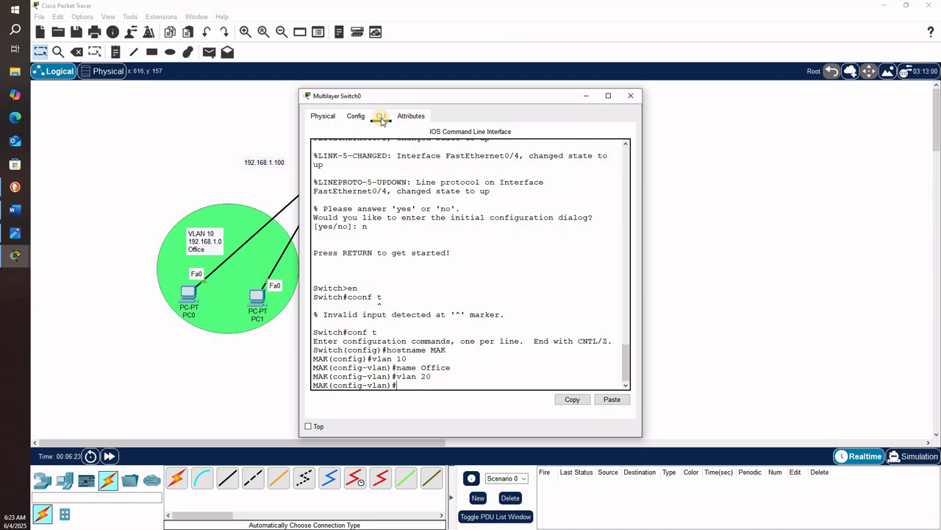
{"action": "type", "text": "name Li"}
{"action": "type", "text": "brary"}
{"action": "key", "text": "Return"}
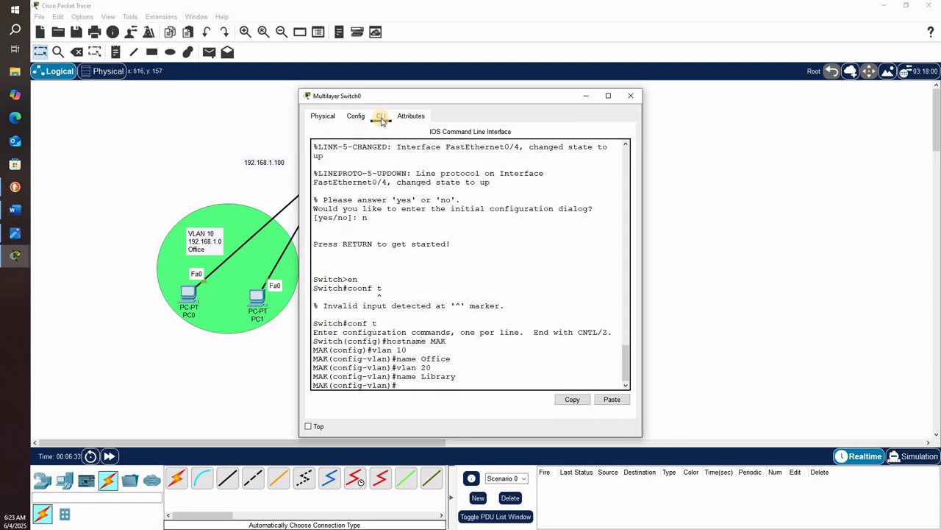
Step: Assign the interface range f0/1-2 to access VLAN 10
{"action": "type", "text": "int range f0/1-2"}
{"action": "key", "text": "Return"}
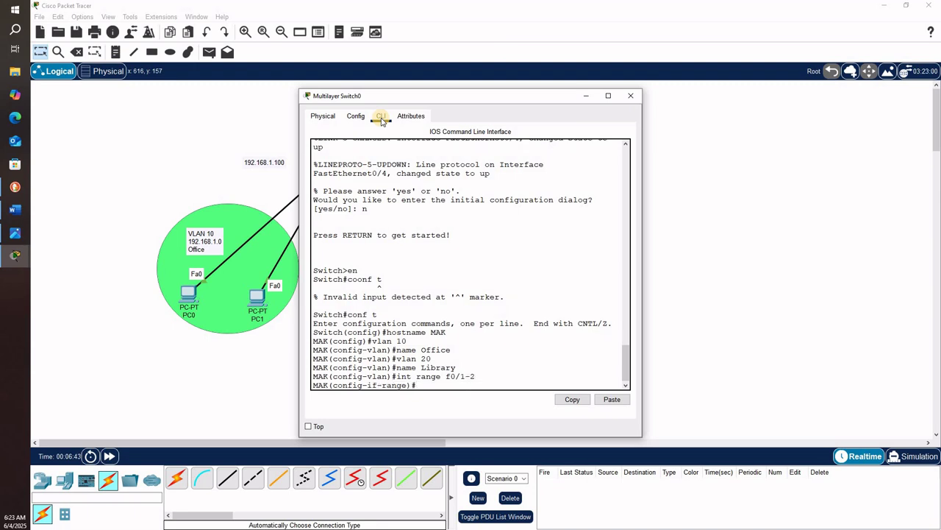
{"action": "type", "text": "switchport access vlan 10"}
{"action": "key", "text": "Return"}
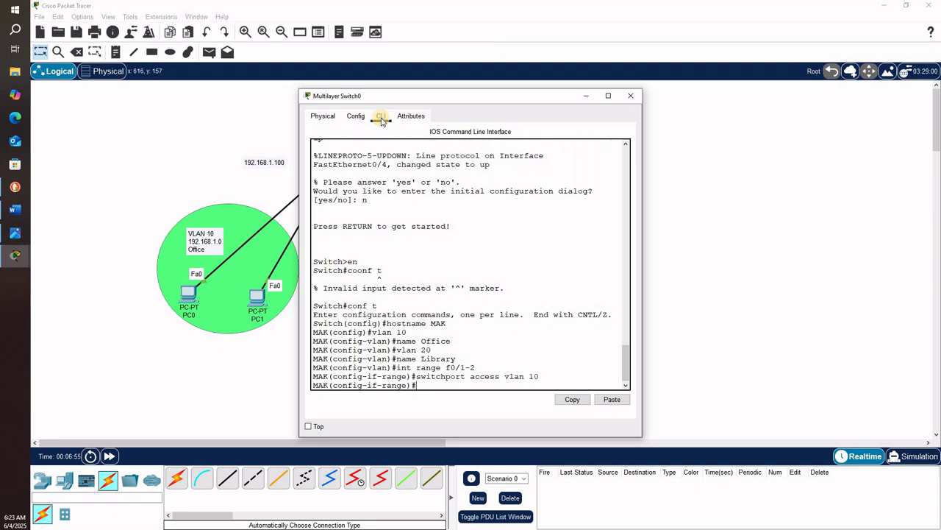
Step: Assign the interface range f0/3-4 to access VLAN 20
{"action": "key", "text": "Up"}
{"action": "key", "text": "Up"}
{"action": "key", "text": "BackSpace"}
{"action": "key", "text": "BackSpace"}
{"action": "key", "text": "BackSpace"}
{"action": "type", "text": "3-4"}
{"action": "key", "text": "Return"}
{"action": "key", "text": "Up"}
{"action": "key", "text": "Up"}
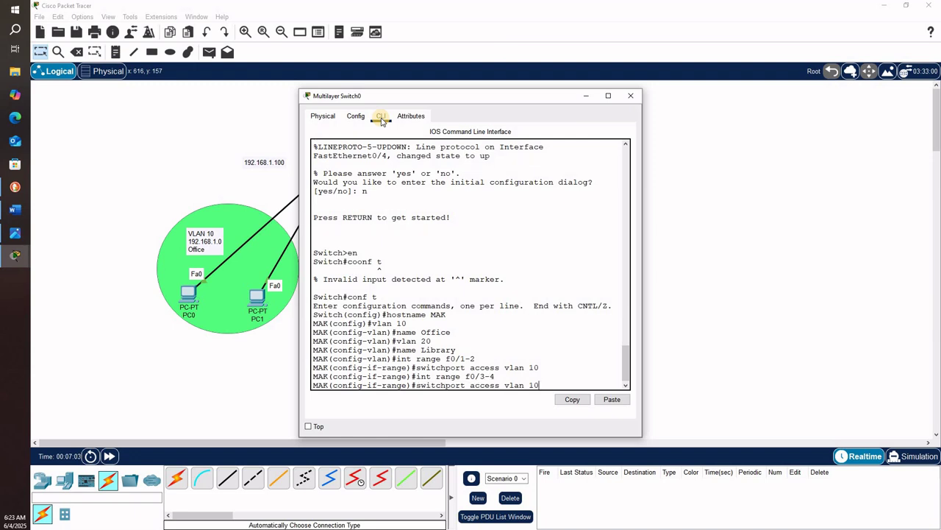
{"action": "key", "text": "BackSpace"}
{"action": "key", "text": "BackSpace"}
{"action": "type", "text": "2"}
{"action": "key", "text": "Return"}
Step: Enable IP routing on the multilayer switch
{"action": "type", "text": "ip r"}
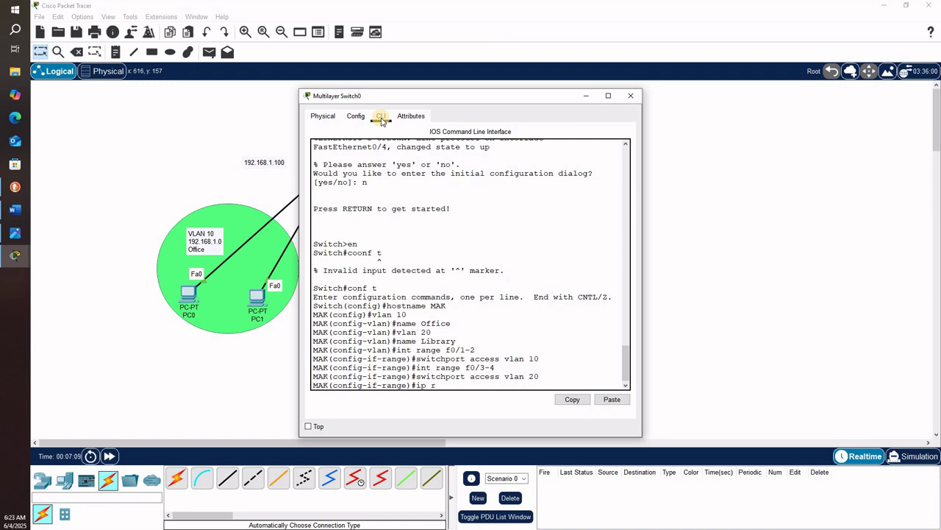
{"action": "type", "text": "outing"}
{"action": "key", "text": "Return"}
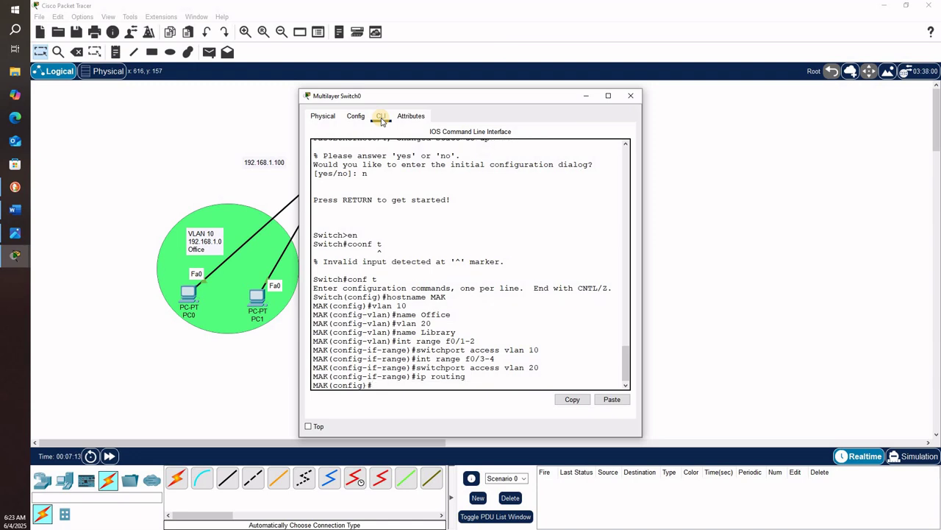
Step: Give interface VLAN 10 the IP address 192.168.1.100 with mask 255.255.255.0 and enable it with no shut
{"action": "type", "text": "int vlan 10"}
{"action": "key", "text": "Return"}
{"action": "type", "text": "ip a"}
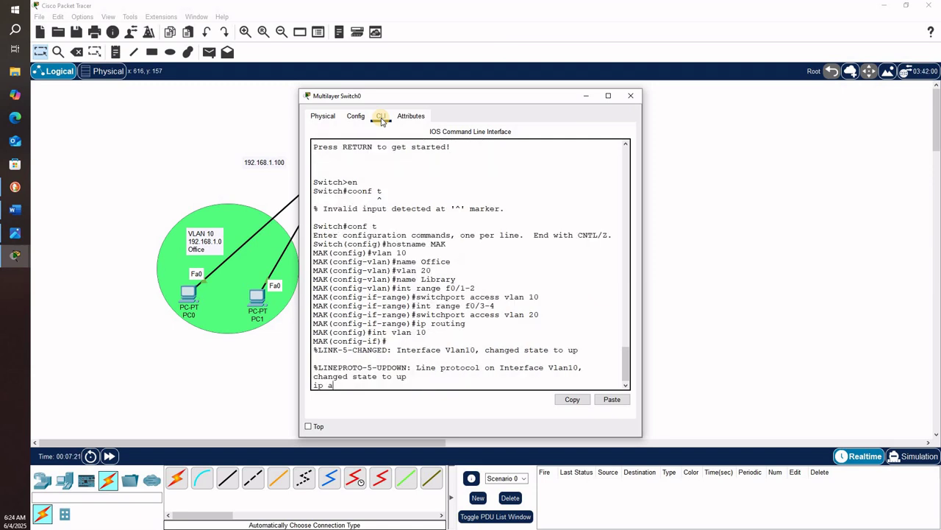
{"action": "type", "text": "ddress 192.168.1.100 255.255.255.0"}
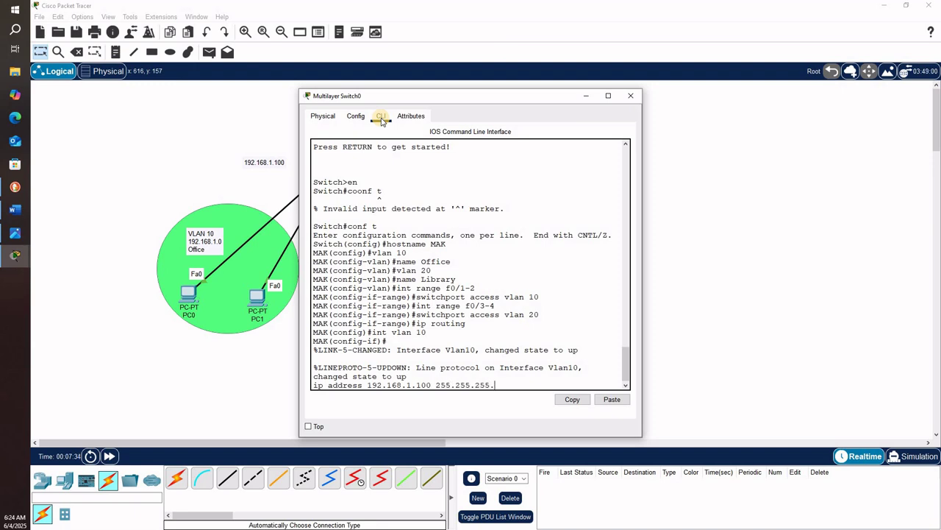
{"action": "key", "text": "Return"}
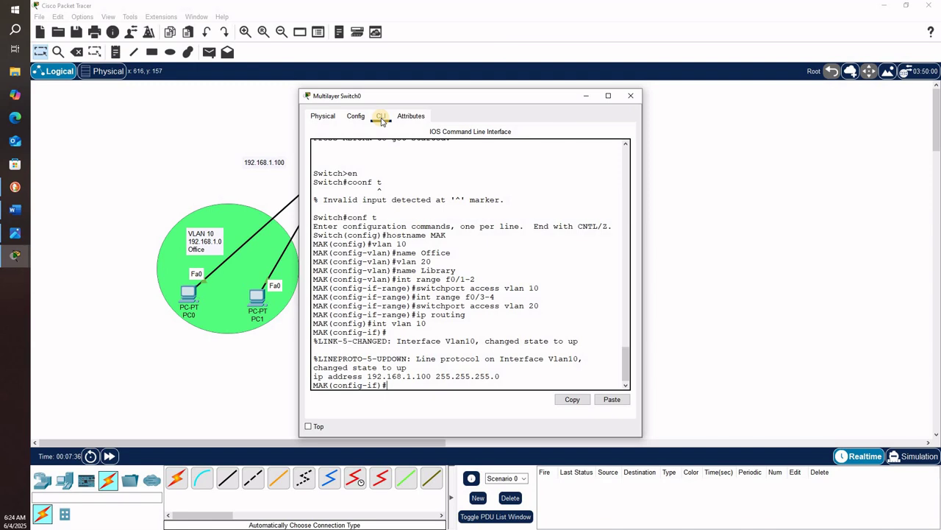
{"action": "type", "text": "no shut"}
{"action": "key", "text": "Return"}
{"action": "key", "text": "Return"}
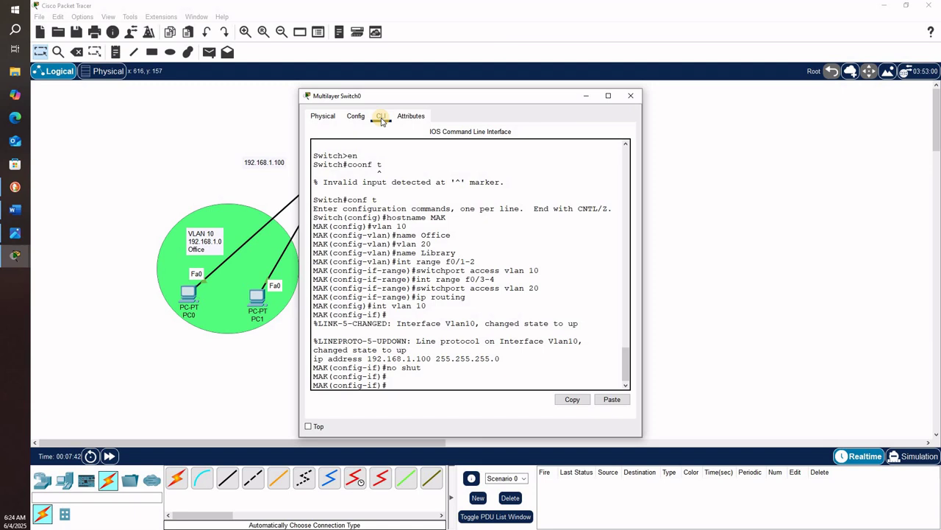
Step: Give interface VLAN 20 the IP address 192.168.2.100 with mask 255.255.255.0 and enable it with no shut
{"action": "type", "text": "int vlan 20"}
{"action": "key", "text": "Return"}
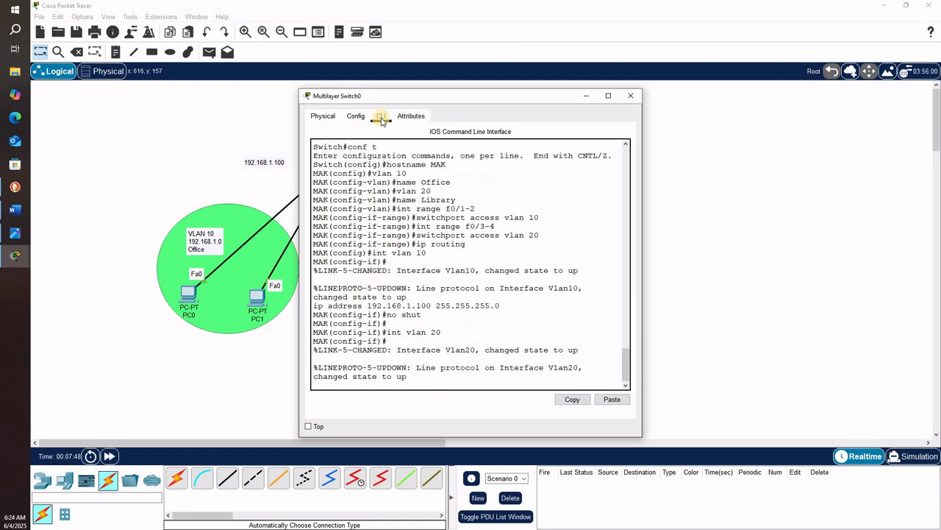
{"action": "type", "text": "ip a"}
{"action": "key", "text": "Return"}
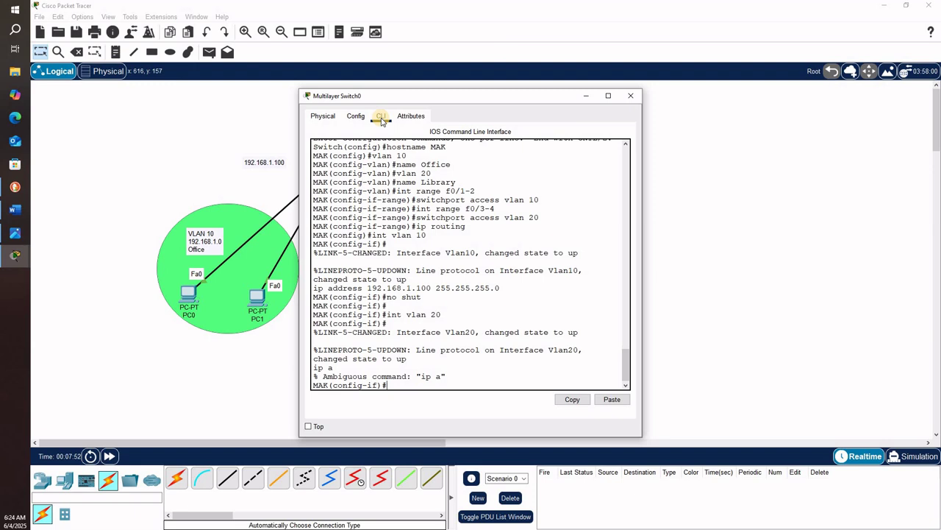
{"action": "type", "text": "ip address 192.168.2.100"}
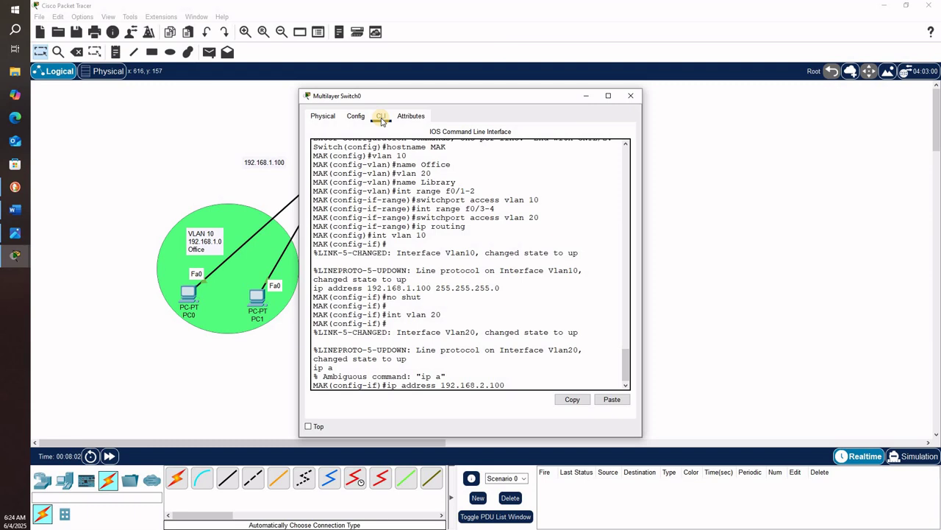
{"action": "type", "text": " 255.255.255.0"}
{"action": "key", "text": "Return"}
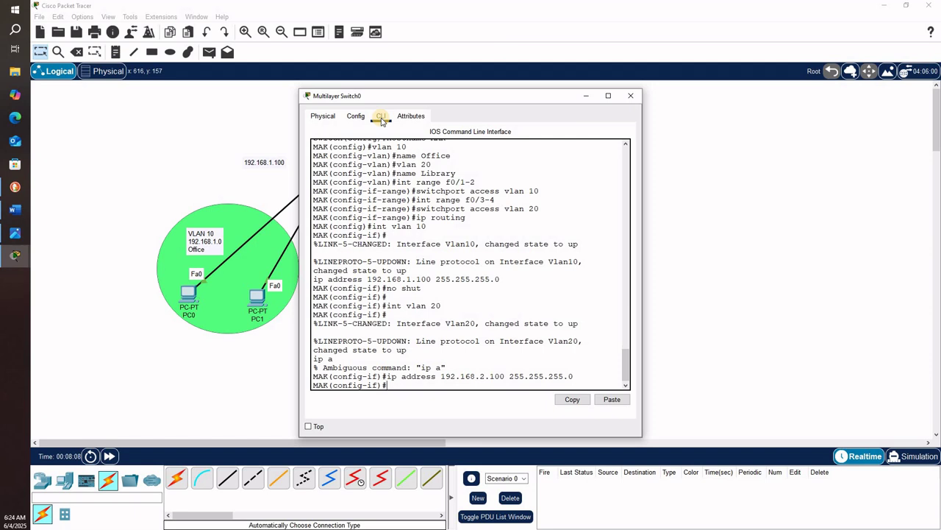
{"action": "type", "text": "no shut"}
{"action": "key", "text": "Return"}
Step: Save the switch's running configuration to the startup configuration with do copy run start, accepting the default filename, and close the switch window
{"action": "type", "text": "d"}
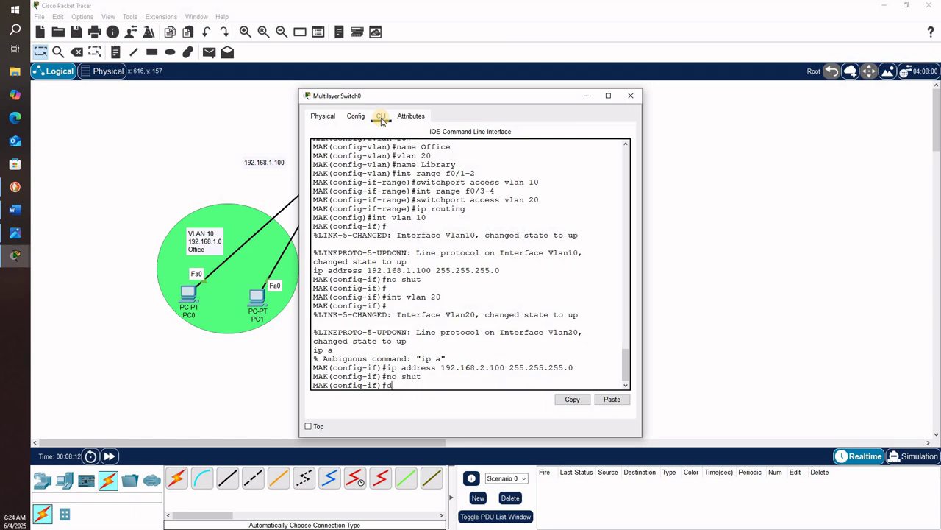
{"action": "type", "text": "o copy run"}
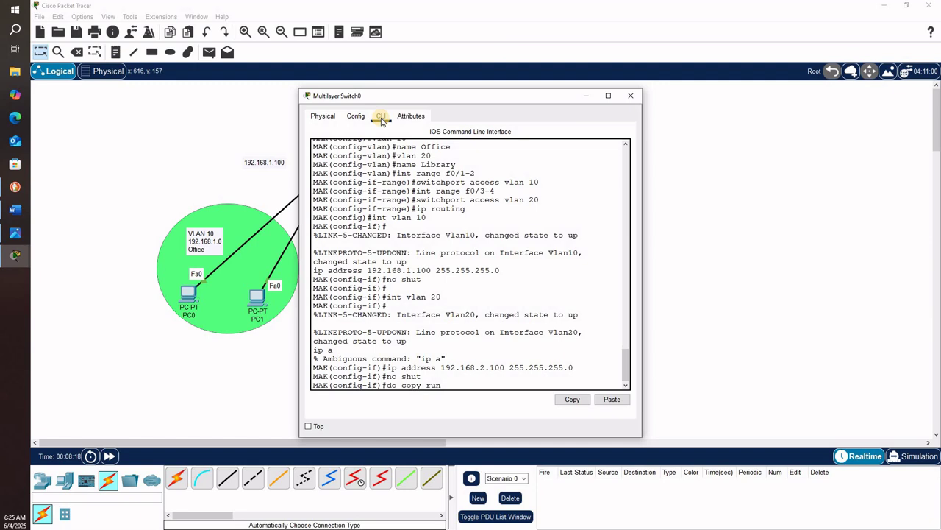
{"action": "type", "text": " start"}
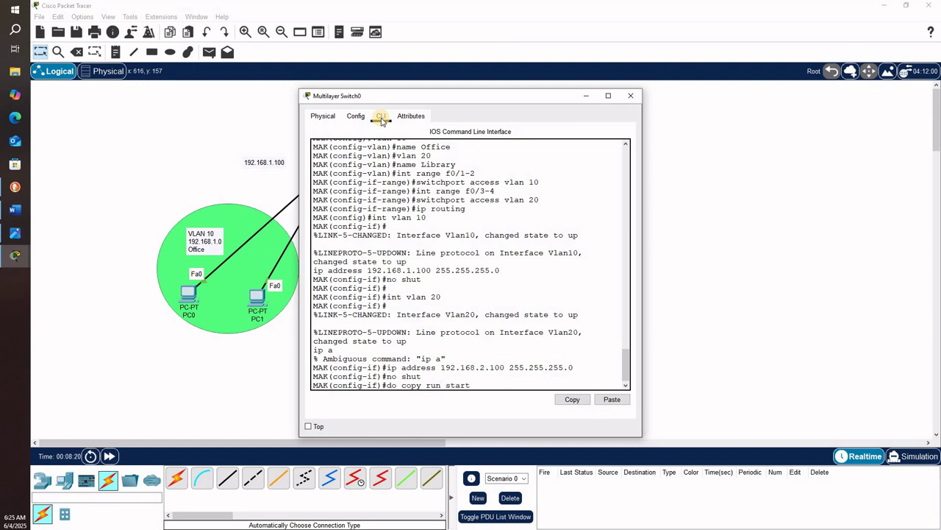
{"action": "key", "text": "Return"}
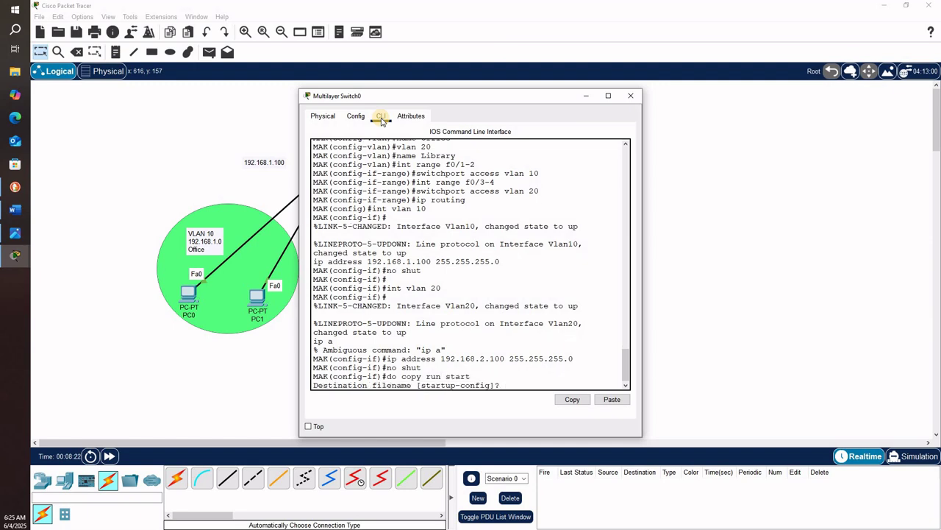
{"action": "key", "text": "Return"}
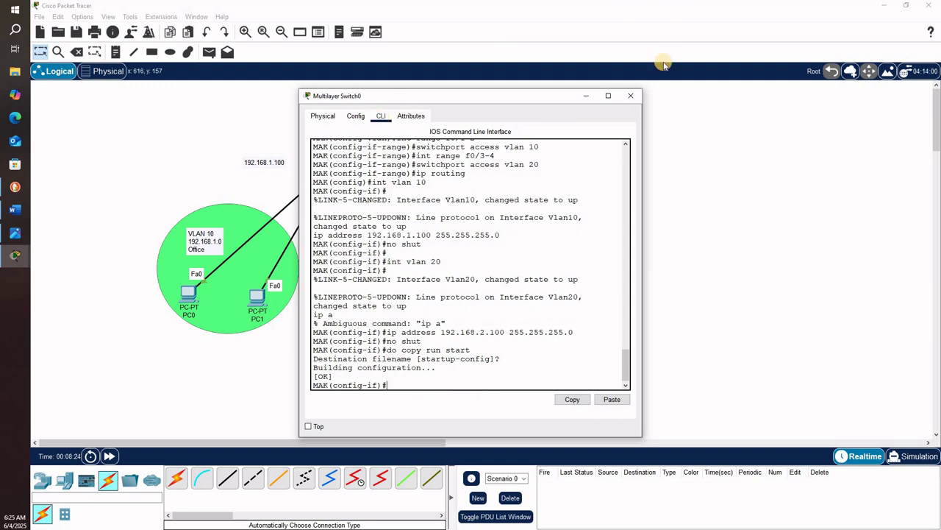
{"action": "left_click", "coordinate": [634, 96]}
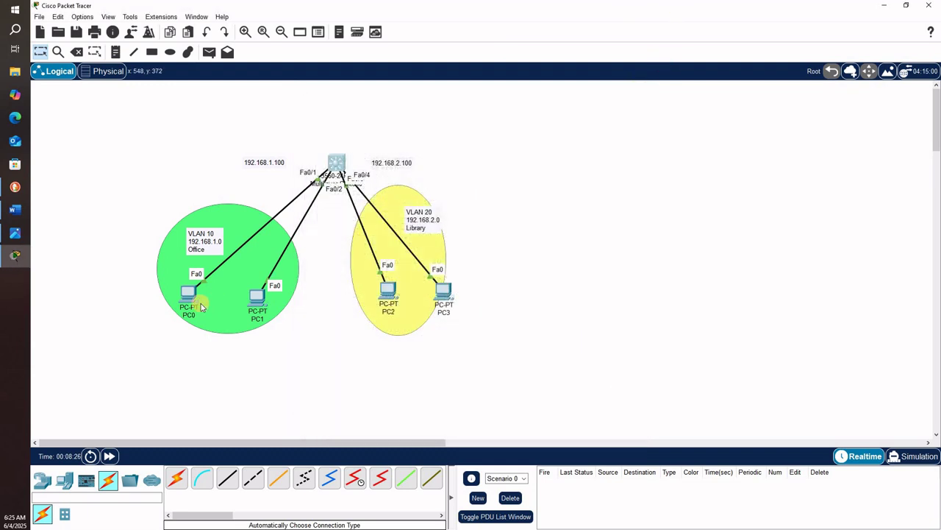
Step: Assign PC0 the static IPv4 address 192.168.1.2 with subnet mask 255.255.255.0
{"action": "left_click", "coordinate": [189, 295]}
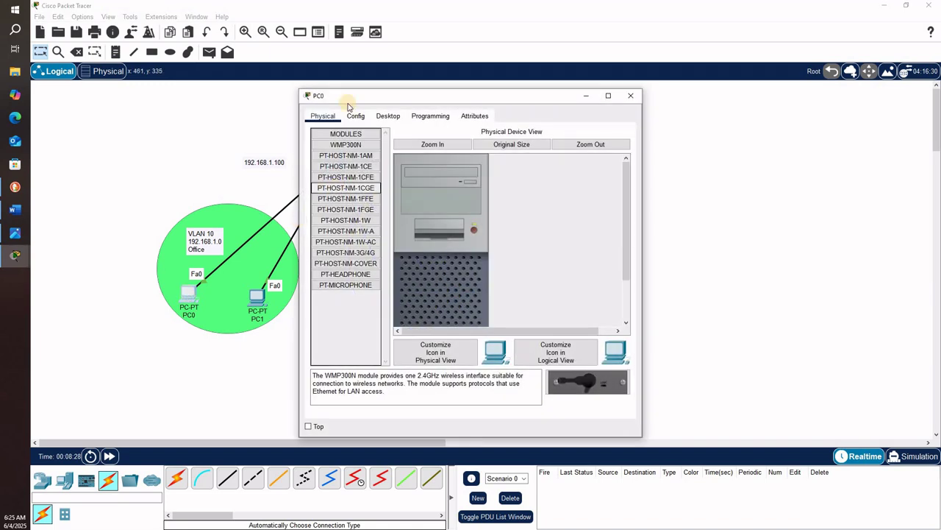
{"action": "left_click", "coordinate": [388, 115]}
{"action": "left_click", "coordinate": [341, 147]}
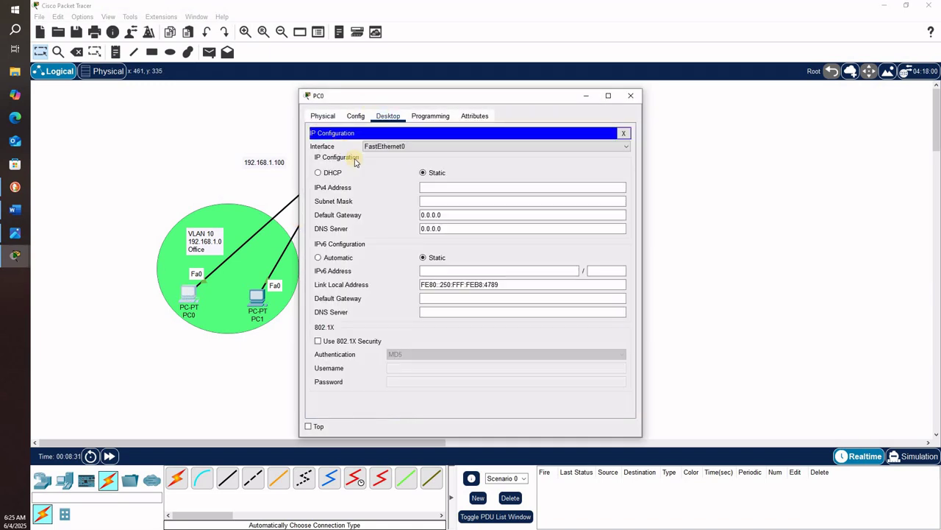
{"action": "left_click", "coordinate": [430, 187]}
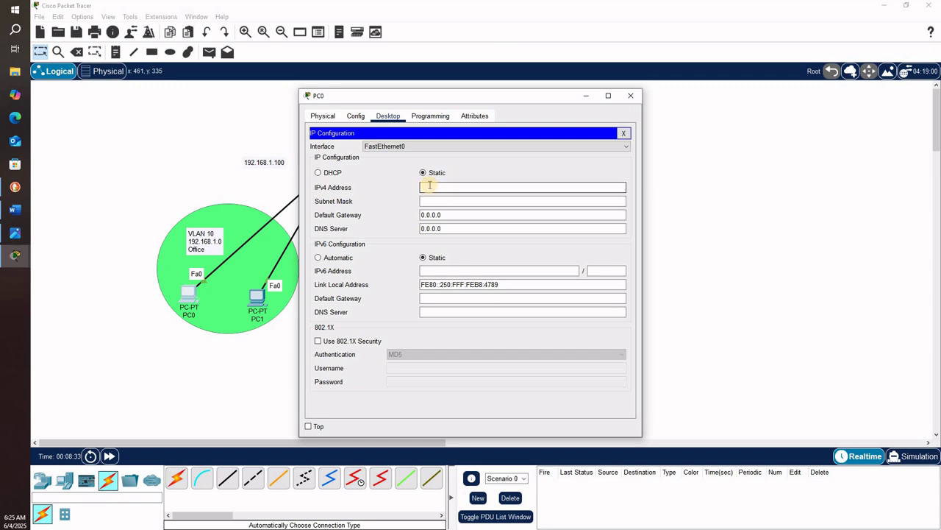
{"action": "type", "text": "192.168.1.2"}
{"action": "left_click", "coordinate": [377, 200]}
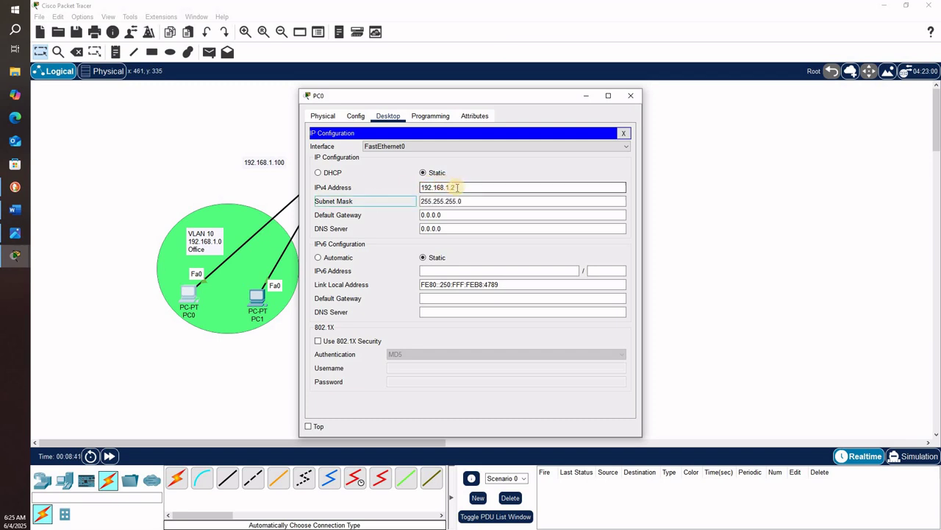
Step: Set PC0's default gateway to 192.168.1.100 and close its window
{"action": "left_click_drag", "start_coordinate": [454, 187], "coordinate": [410, 188]}
{"action": "key", "text": "ctrl+c"}
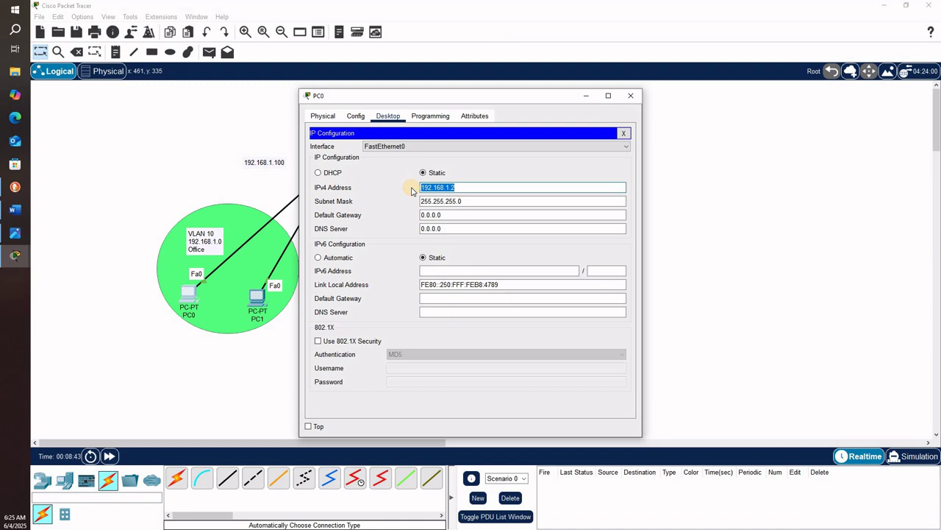
{"action": "left_click", "coordinate": [465, 215]}
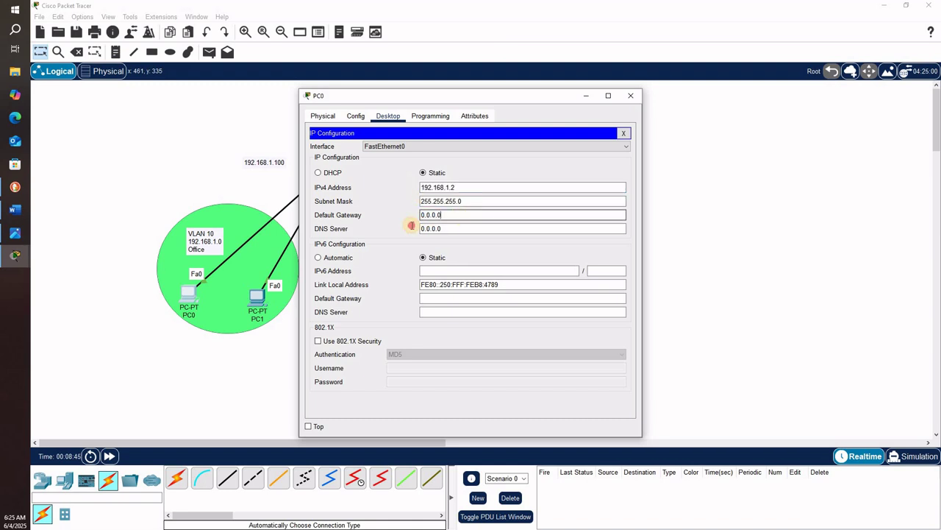
{"action": "left_click_drag", "start_coordinate": [440, 214], "coordinate": [419, 216]}
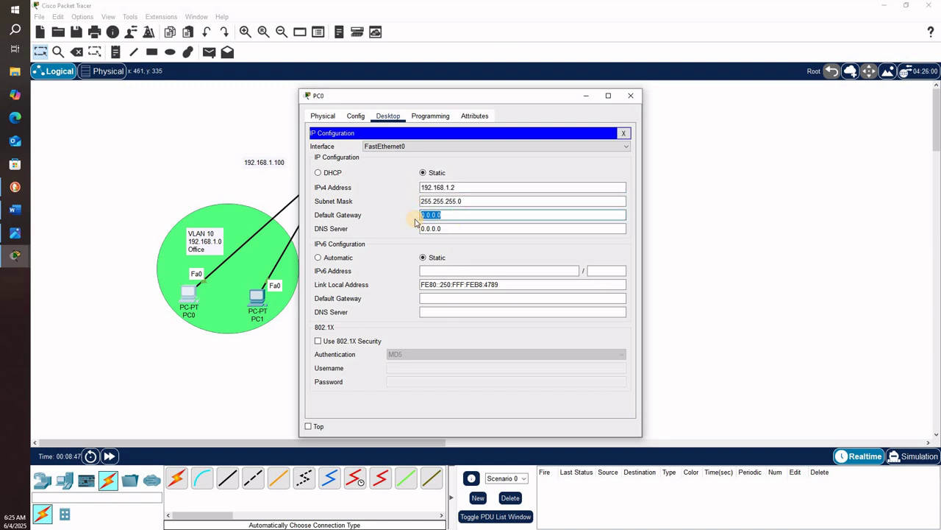
{"action": "key", "text": "ctrl+v"}
{"action": "key", "text": "BackSpace"}
{"action": "type", "text": "100"}
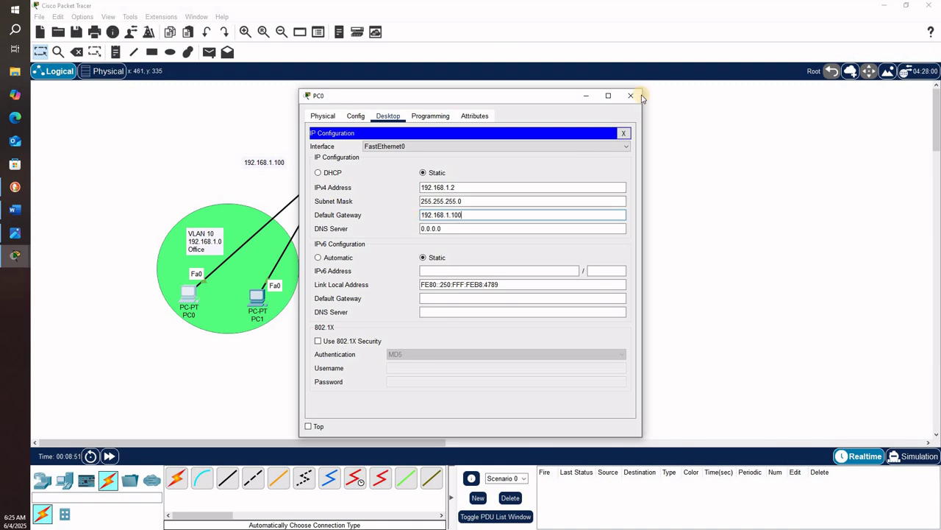
{"action": "key", "text": "alt+F4"}
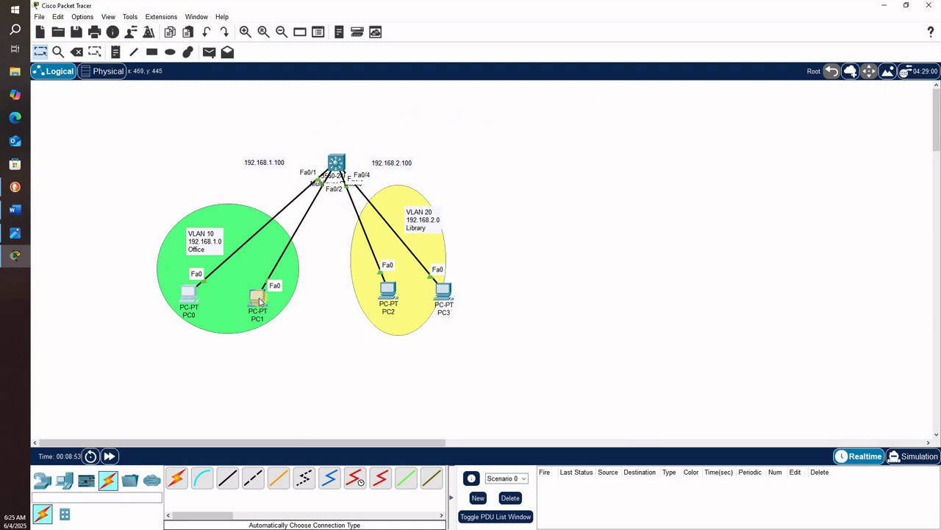
Step: Open PC1's IP configuration and set the default gateway to 192.168.1.100
{"action": "left_click", "coordinate": [258, 298]}
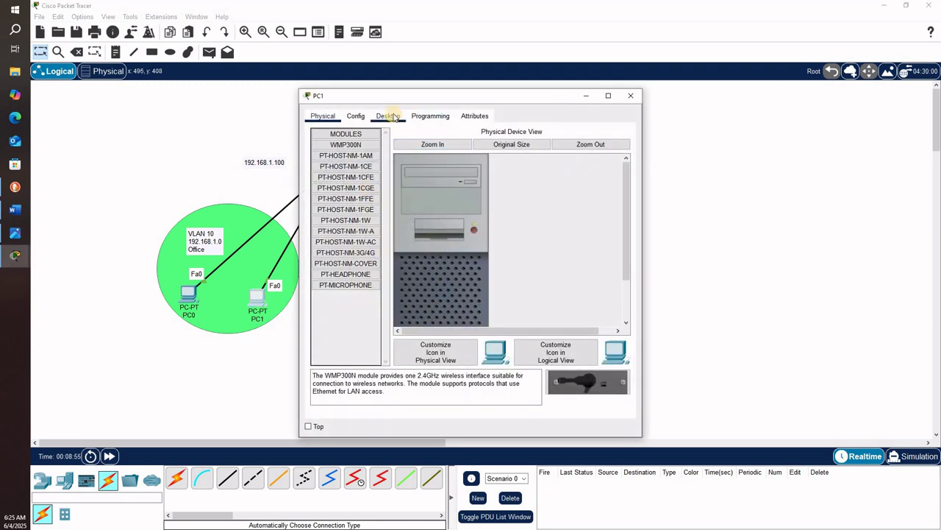
{"action": "left_click", "coordinate": [389, 114]}
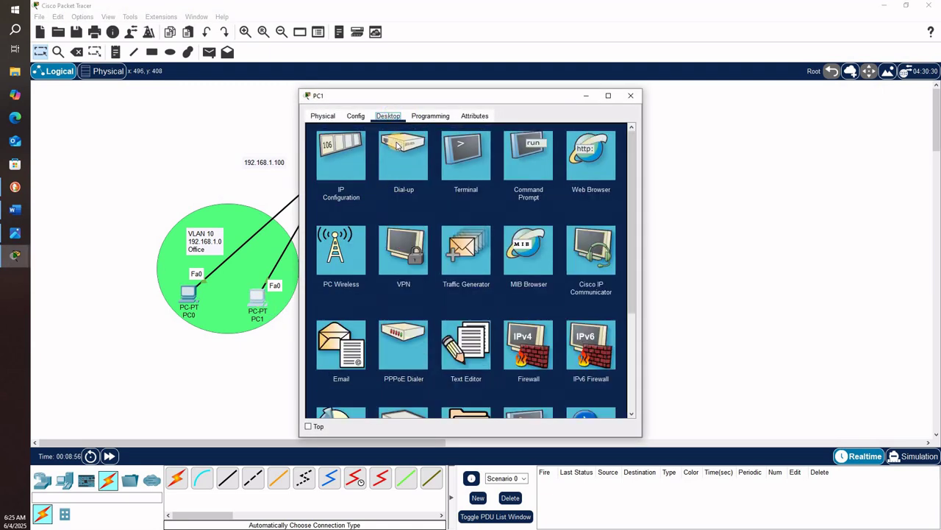
{"action": "left_click", "coordinate": [346, 144]}
{"action": "left_click_drag", "start_coordinate": [449, 216], "coordinate": [417, 225]}
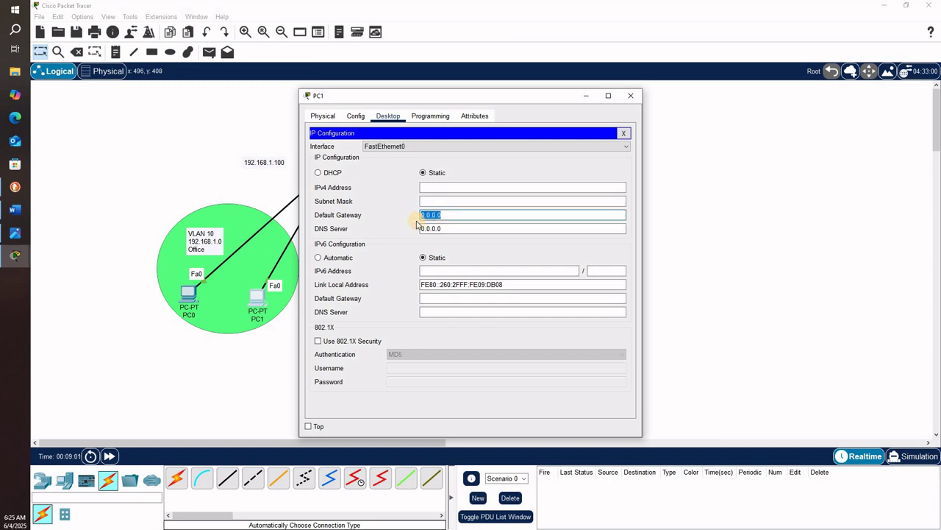
{"action": "type", "text": "192.168.1.2"}
{"action": "key", "text": "BackSpace"}
{"action": "type", "text": "100"}
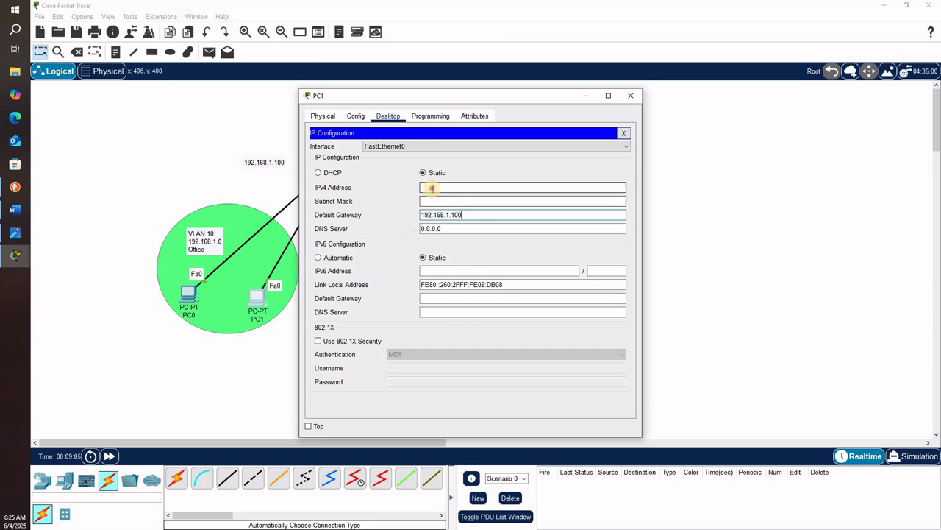
Step: Assign PC1 the static IPv4 address 192.168.1.3 with subnet mask 255.255.255.0 and close its window
{"action": "left_click", "coordinate": [432, 187]}
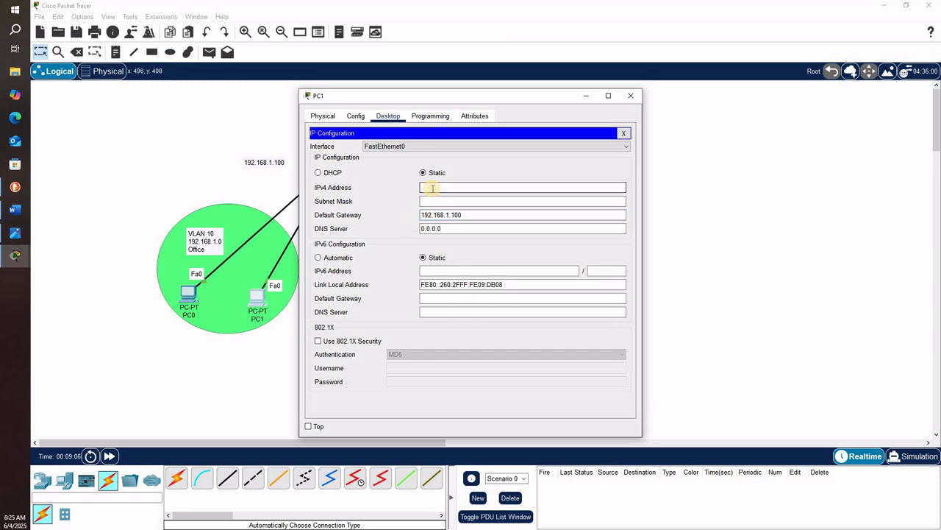
{"action": "type", "text": "192.168.1.2"}
{"action": "key", "text": "BackSpace"}
{"action": "type", "text": "3"}
{"action": "left_click", "coordinate": [432, 201]}
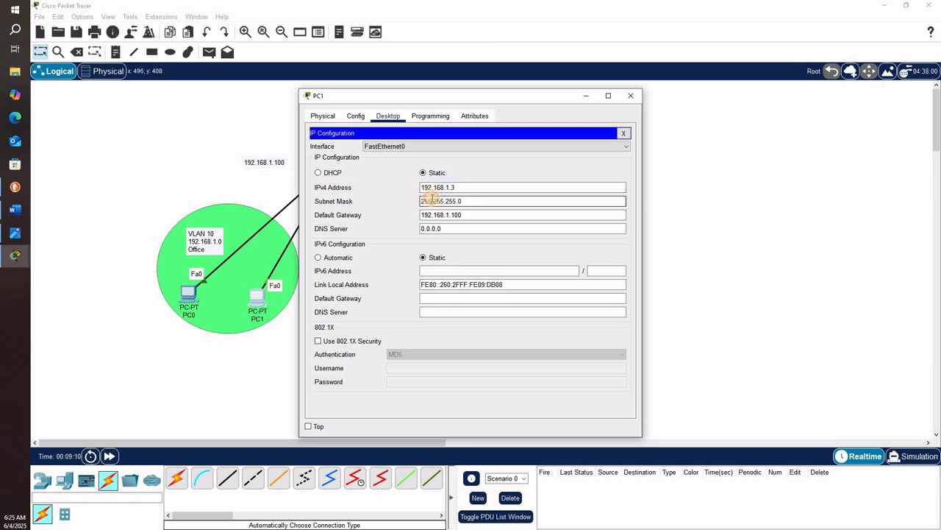
{"action": "left_click", "coordinate": [629, 95]}
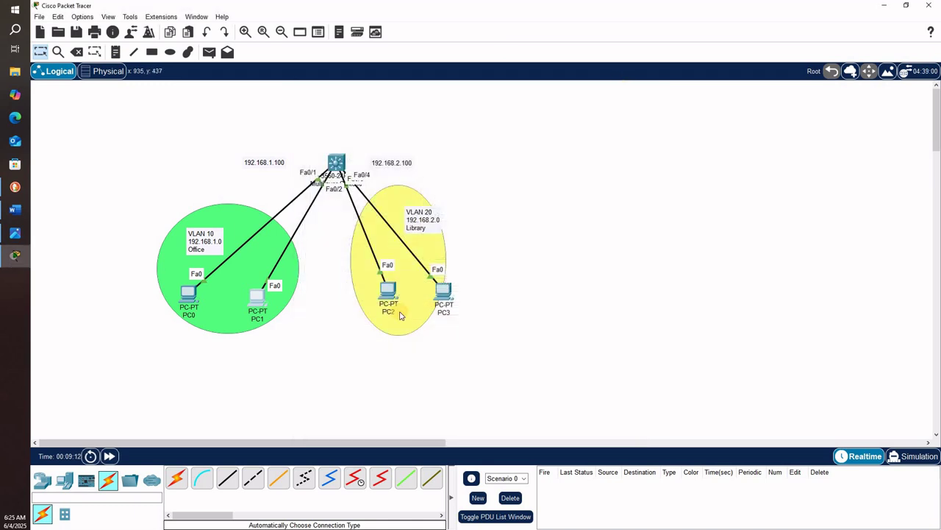
Step: Open PC2's IP configuration and set the default gateway to 192.168.2.100
{"action": "left_click", "coordinate": [391, 294]}
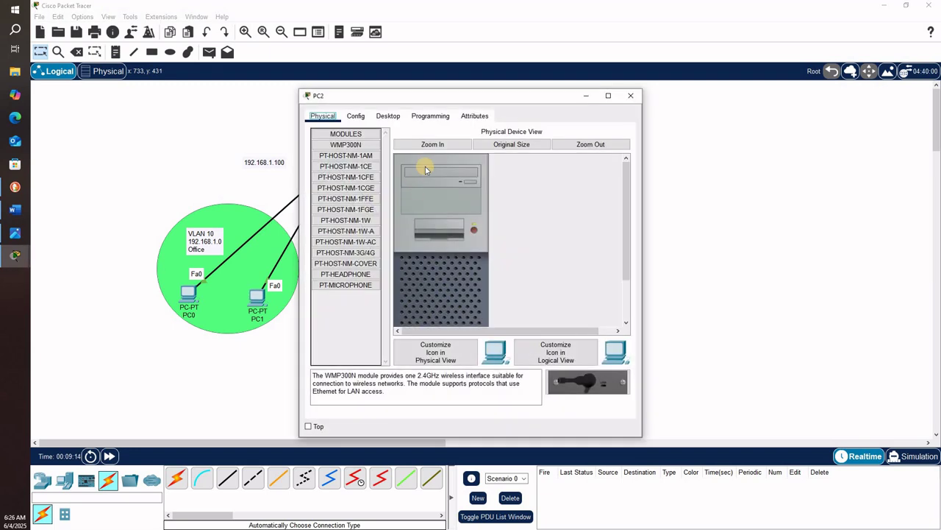
{"action": "left_click", "coordinate": [390, 115]}
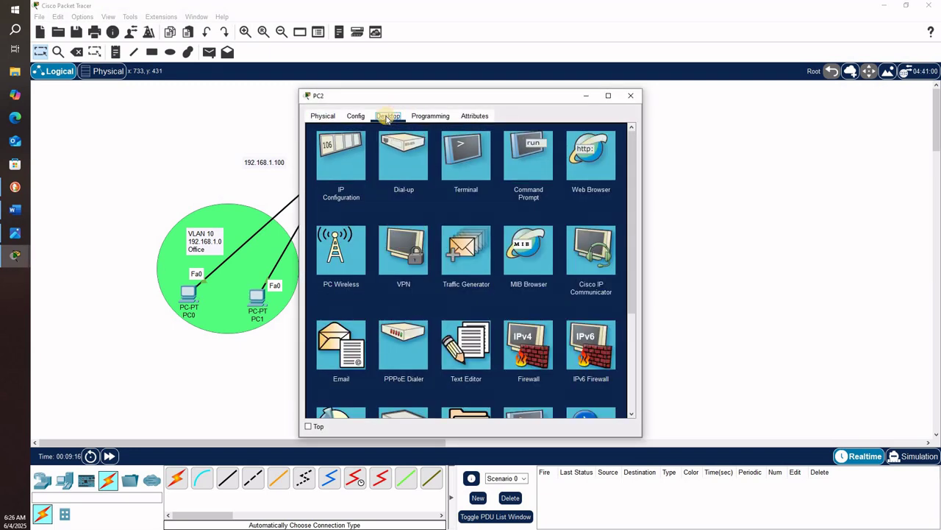
{"action": "left_click", "coordinate": [342, 147]}
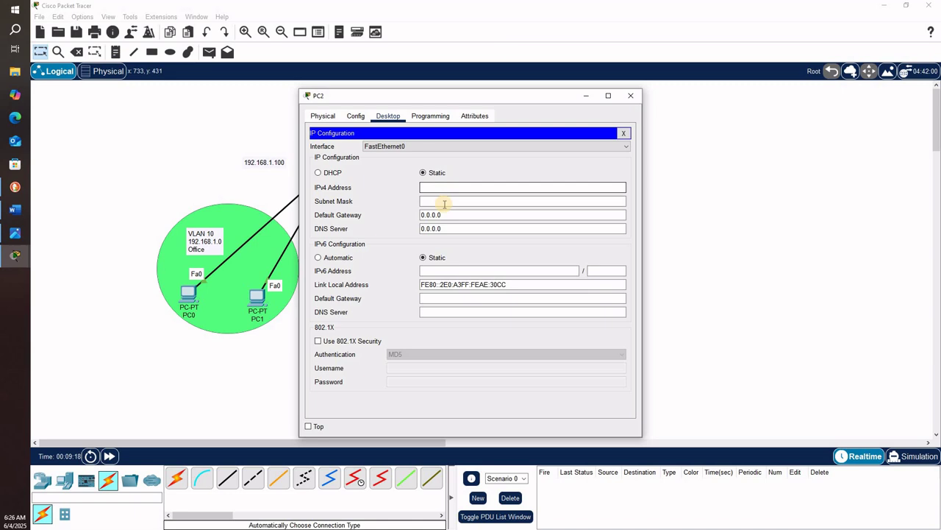
{"action": "left_click_drag", "start_coordinate": [443, 214], "coordinate": [410, 214]}
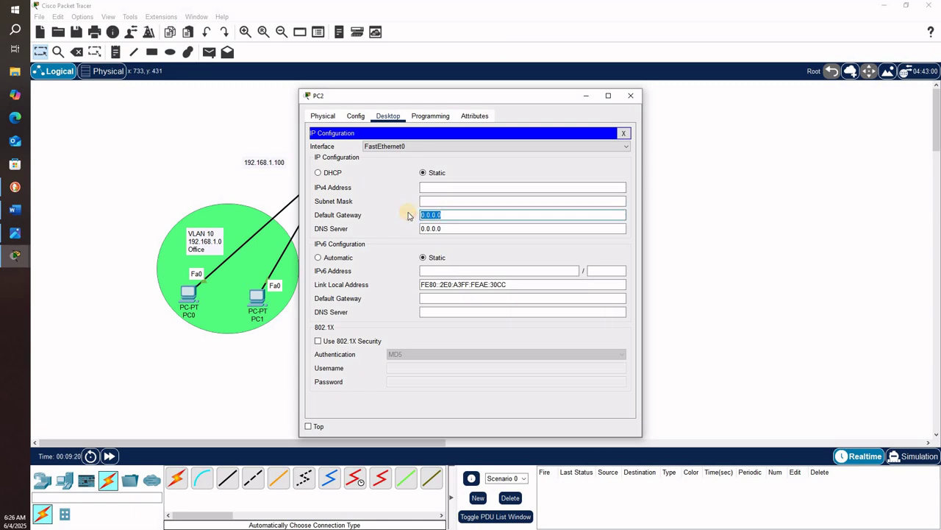
{"action": "type", "text": "192.168.1.2"}
{"action": "key", "text": "BackSpace"}
{"action": "key", "text": "BackSpace"}
{"action": "key", "text": "BackSpace"}
{"action": "type", "text": "2.100"}
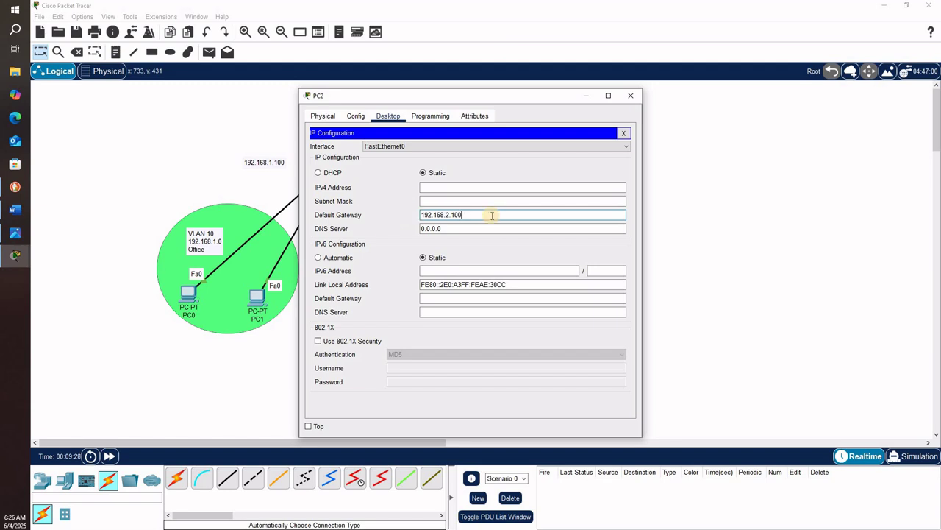
Step: Copy PC2's gateway address, use it to assign the IPv4 address 192.168.2.2 with mask 255.255.255.0, and close the PC2 window
{"action": "left_click_drag", "start_coordinate": [487, 215], "coordinate": [418, 215]}
{"action": "key", "text": "ctrl+c"}
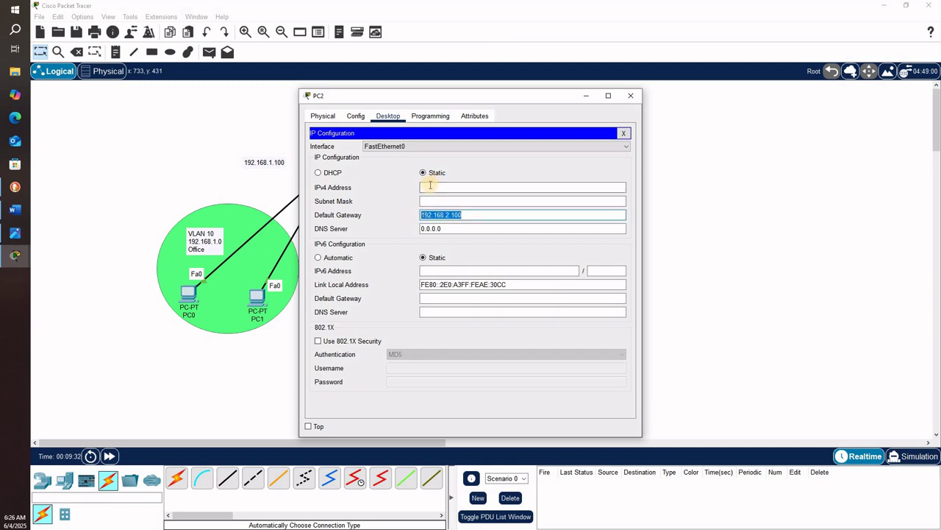
{"action": "left_click", "coordinate": [430, 187]}
{"action": "key", "text": "ctrl+v"}
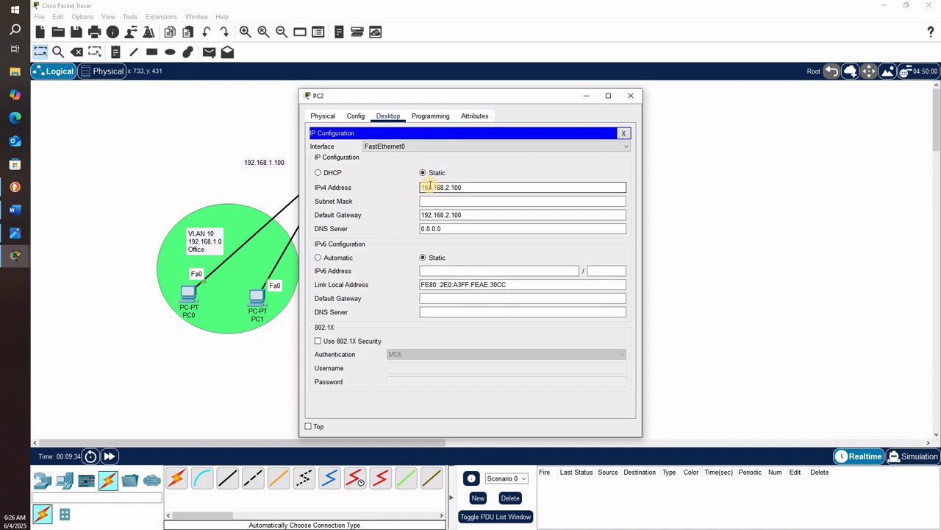
{"action": "key", "text": "BackSpace"}
{"action": "key", "text": "BackSpace"}
{"action": "key", "text": "BackSpace"}
{"action": "type", "text": "2"}
{"action": "left_click", "coordinate": [488, 200]}
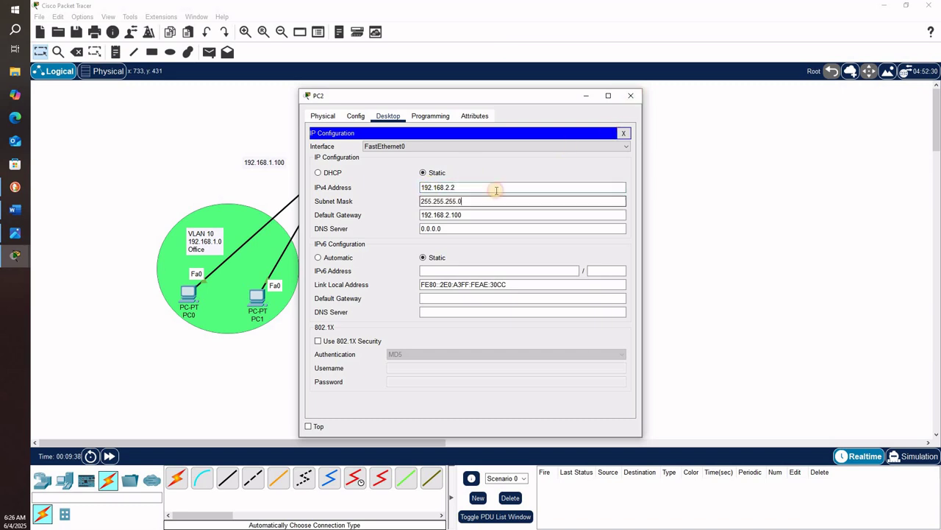
{"action": "left_click", "coordinate": [629, 98]}
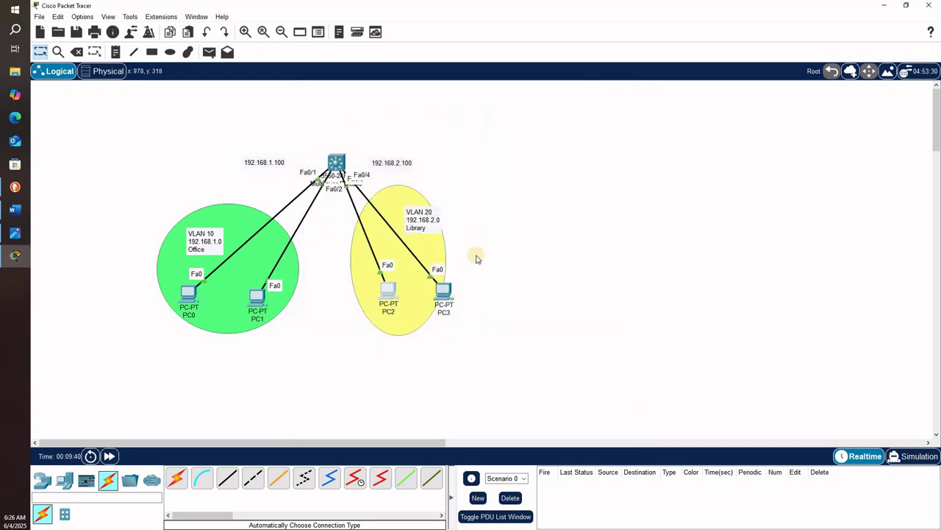
Step: Open PC3's IP configuration and set the default gateway to the copied address 192.168.2.100
{"action": "left_click", "coordinate": [443, 295]}
{"action": "left_click", "coordinate": [385, 119]}
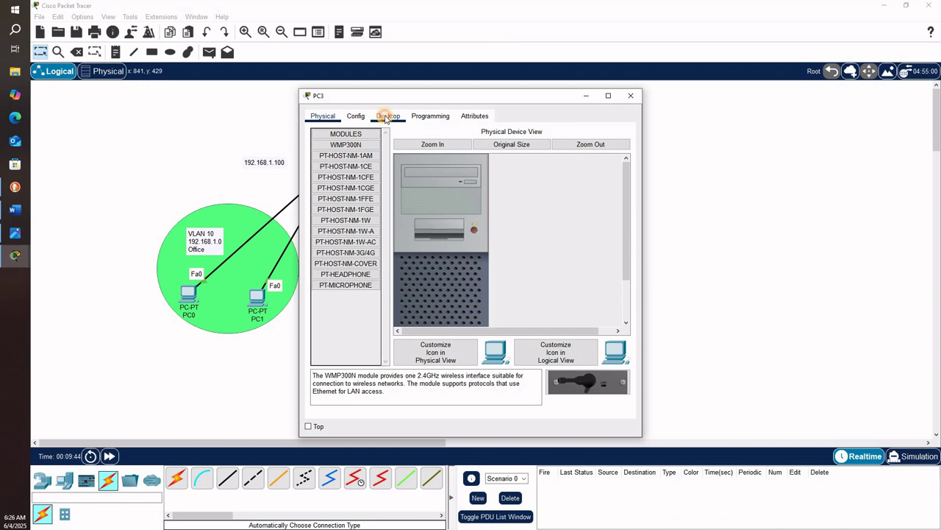
{"action": "left_click", "coordinate": [340, 150]}
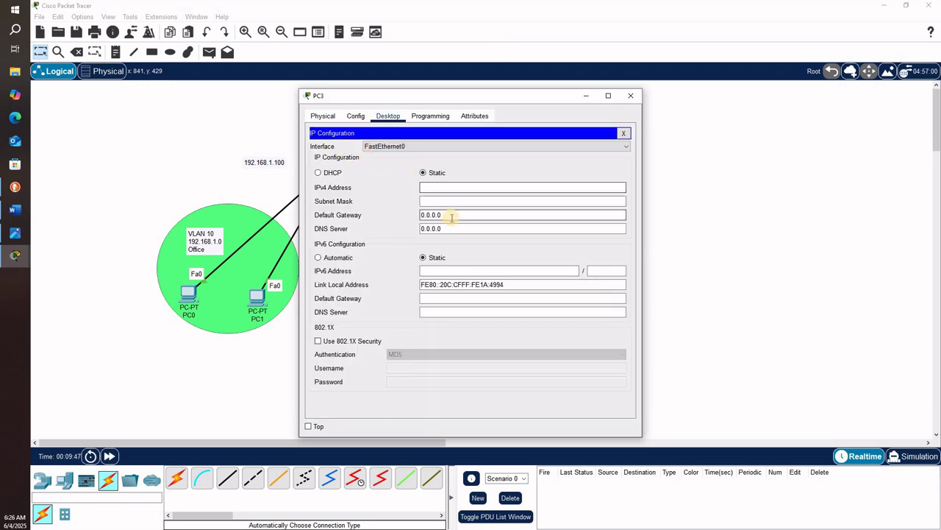
{"action": "left_click", "coordinate": [425, 215]}
{"action": "double_click", "coordinate": [424, 215]}
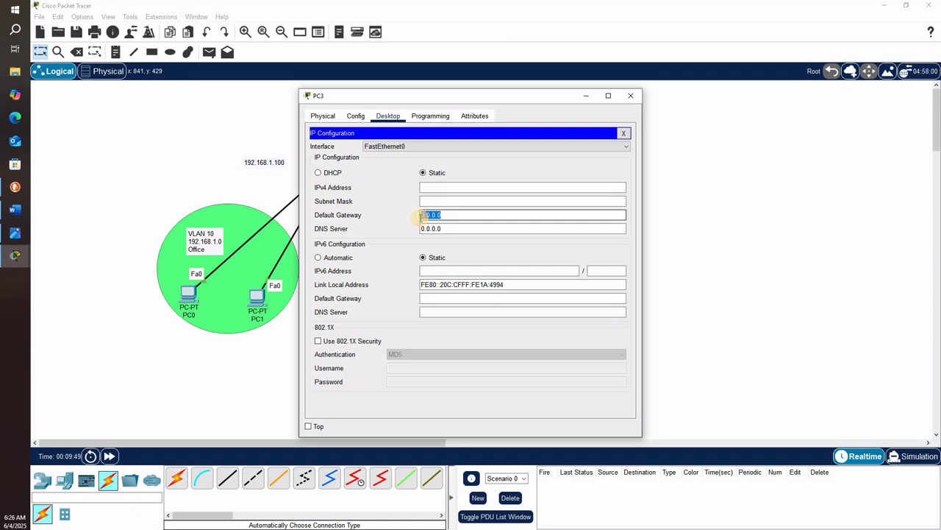
{"action": "key", "text": "ctrl+v"}
{"action": "left_click", "coordinate": [431, 201]}
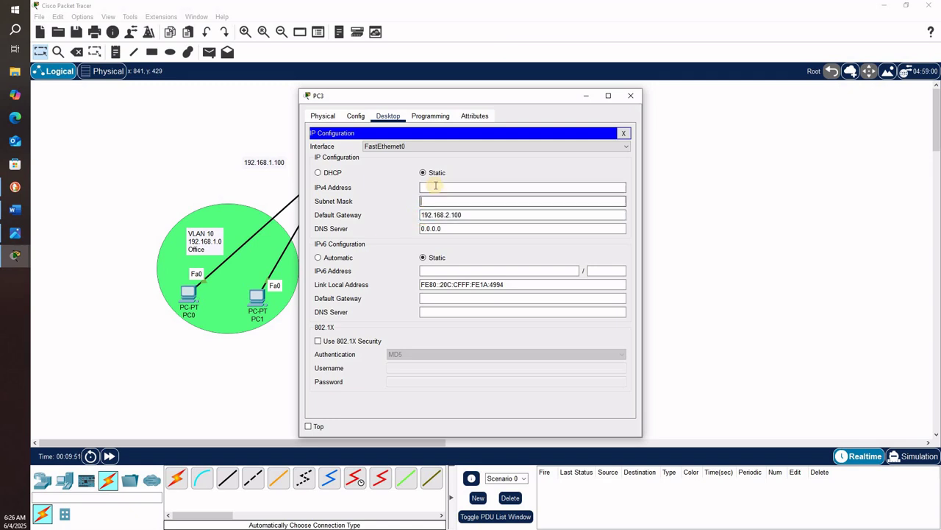
Step: Assign PC3 the static IPv4 address 192.168.2.3 with subnet mask 255.255.255.0 and close its window
{"action": "left_click", "coordinate": [435, 187]}
{"action": "key", "text": "ctrl+v"}
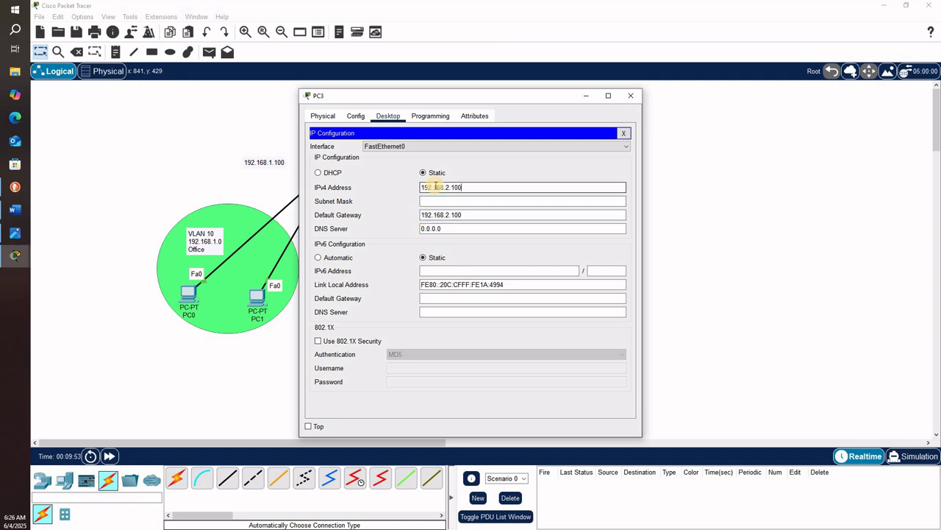
{"action": "key", "text": "BackSpace"}
{"action": "key", "text": "BackSpace"}
{"action": "key", "text": "BackSpace"}
{"action": "type", "text": "3"}
{"action": "left_click", "coordinate": [430, 200]}
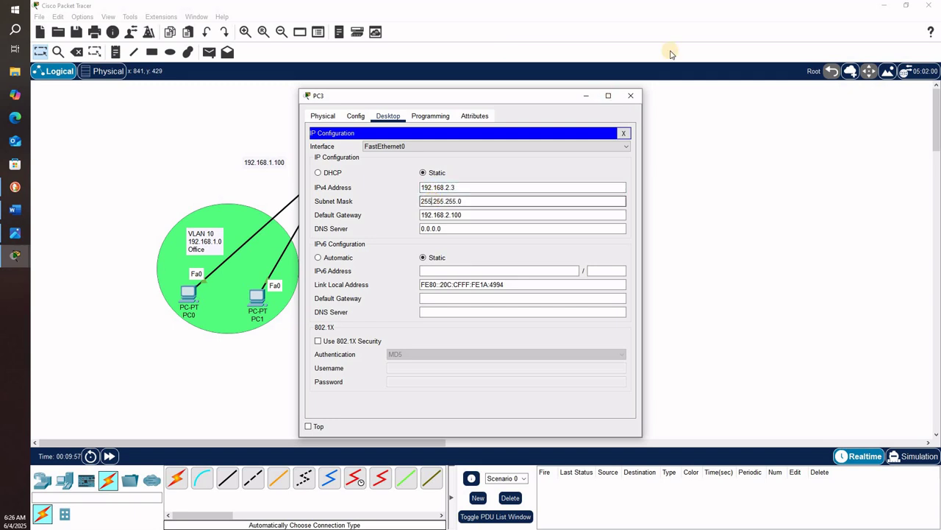
{"action": "left_click", "coordinate": [630, 95]}
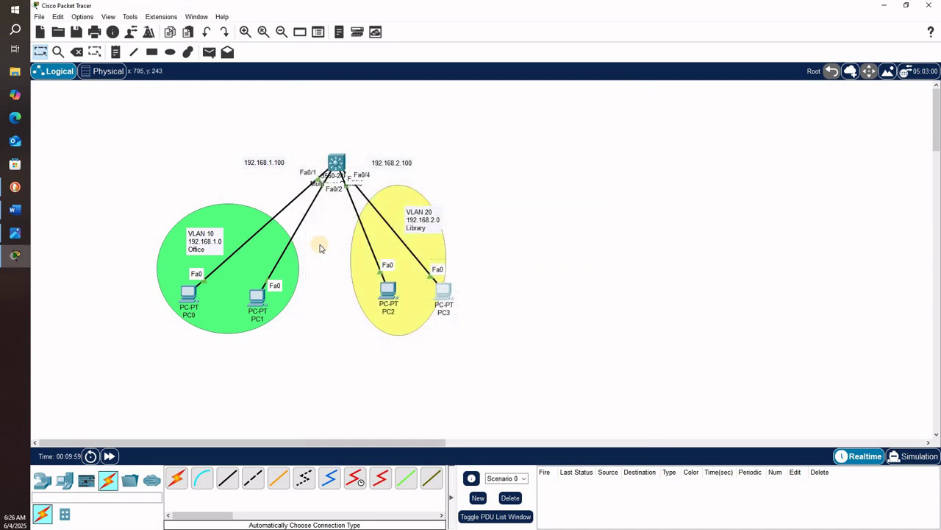
Step: Open PC0's command prompt and ping PC1 at 192.168.1.3 to test connectivity within VLAN 10
{"action": "left_click", "coordinate": [189, 297]}
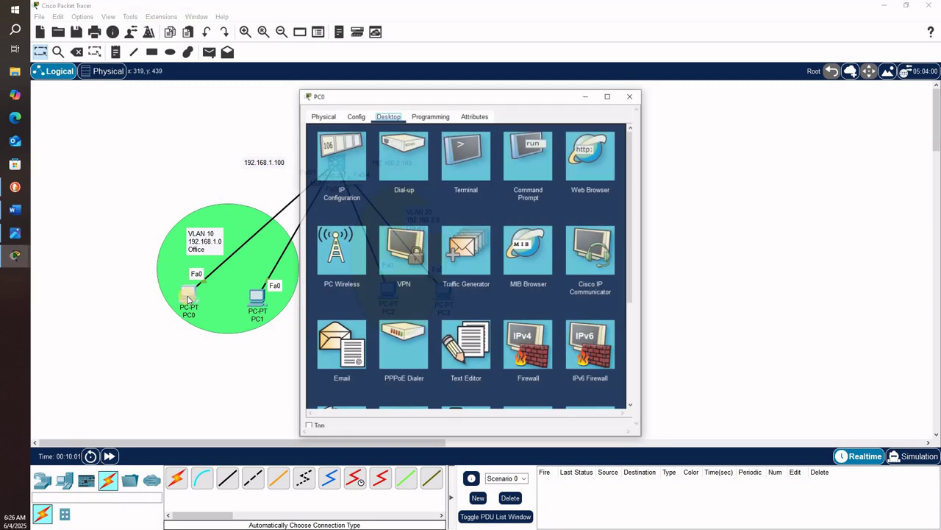
{"action": "left_click", "coordinate": [527, 146]}
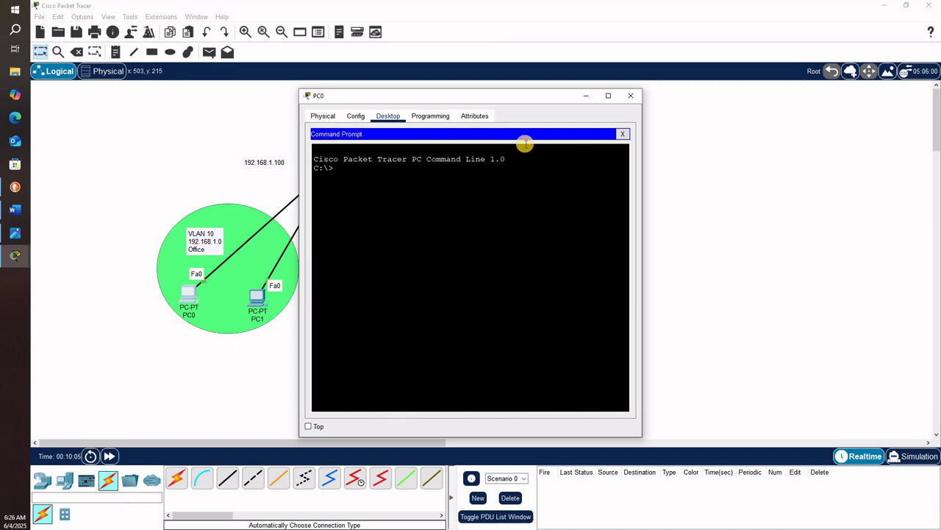
{"action": "type", "text": "ping 192.168.1.2"}
{"action": "key", "text": "BackSpace"}
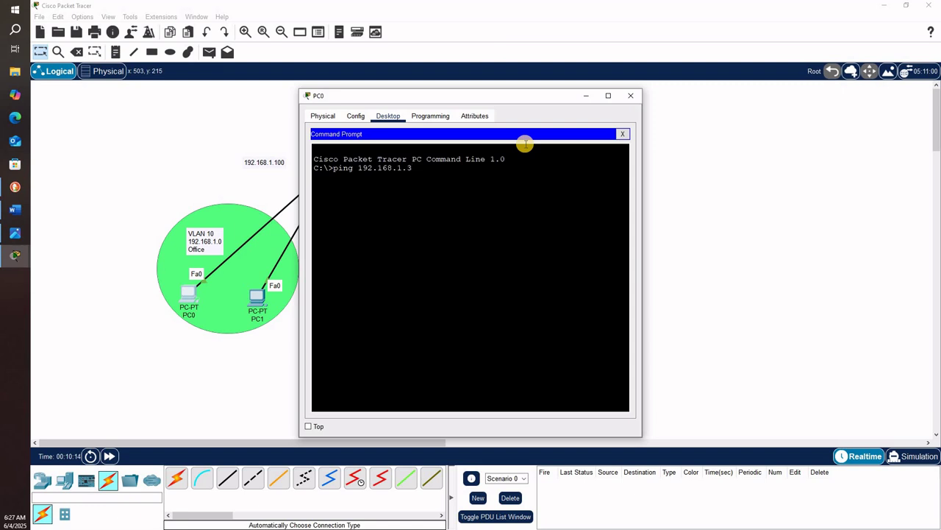
{"action": "key", "text": "Return"}
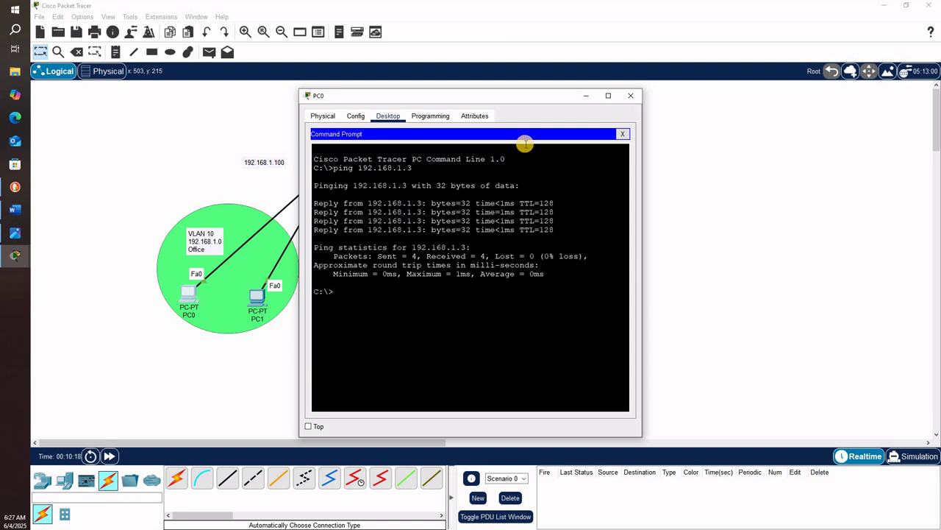
Step: Ping PC3 at 192.168.2.3 from PC0 to test routing from VLAN 10 to VLAN 20, and close the PC0 window
{"action": "type", "text": "ng 192.168.2.3"}
{"action": "key", "text": "Return"}
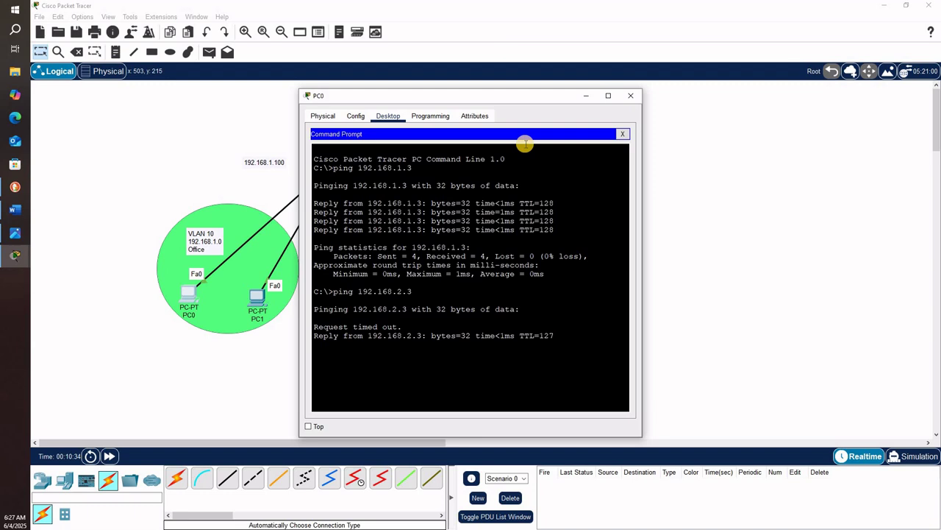
{"action": "left_click", "coordinate": [632, 97]}
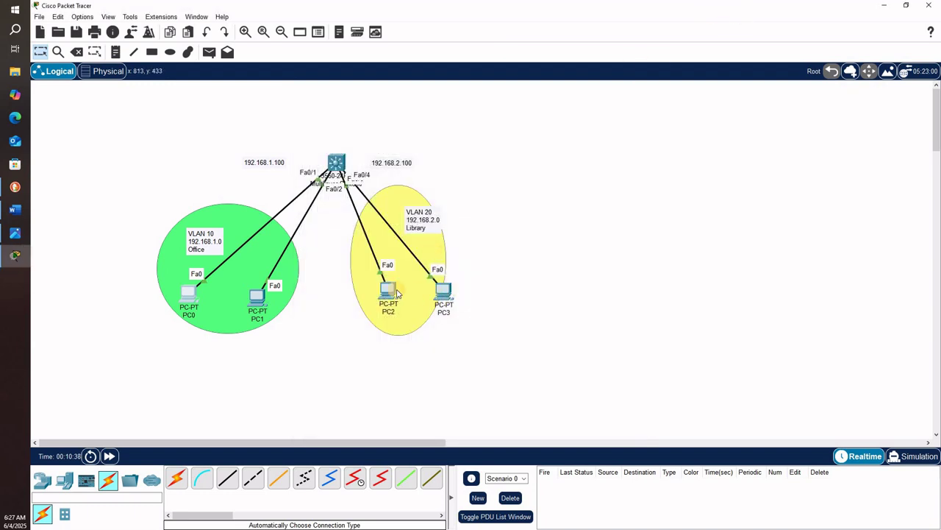
Step: From PC2's command prompt, ping PC1 at 192.168.1.3 to test routing from VLAN 20 to VLAN 10, and close the PC2 window
{"action": "left_click", "coordinate": [394, 291]}
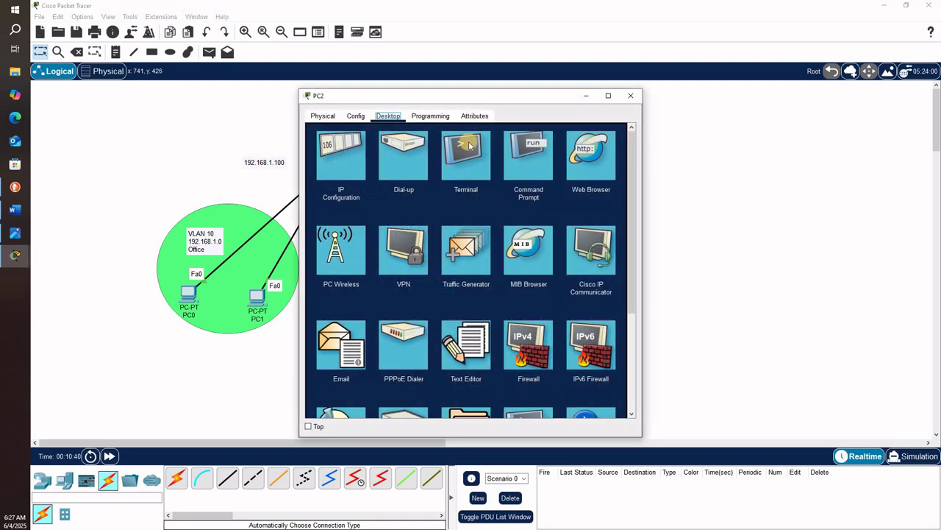
{"action": "left_click", "coordinate": [534, 152]}
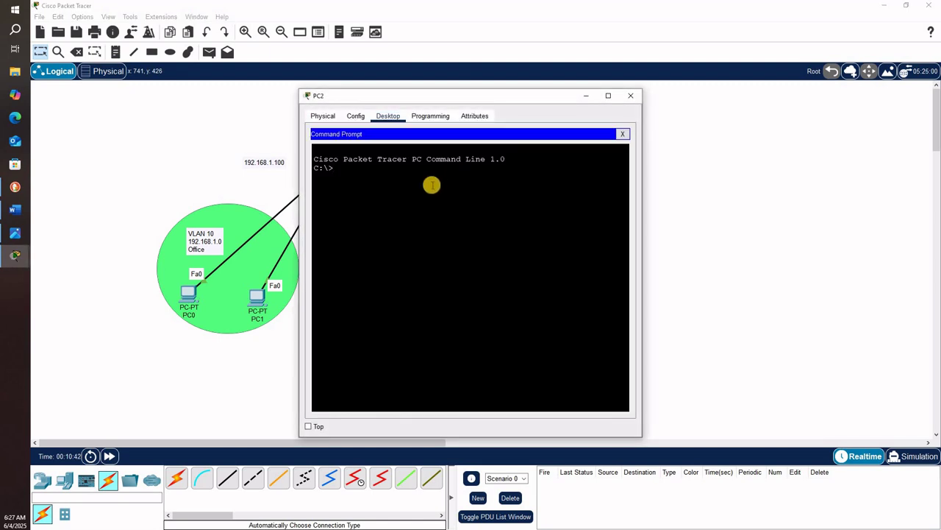
{"action": "key", "text": "Return"}
{"action": "type", "text": "ping 192.168.1.3"}
{"action": "key", "text": "Return"}
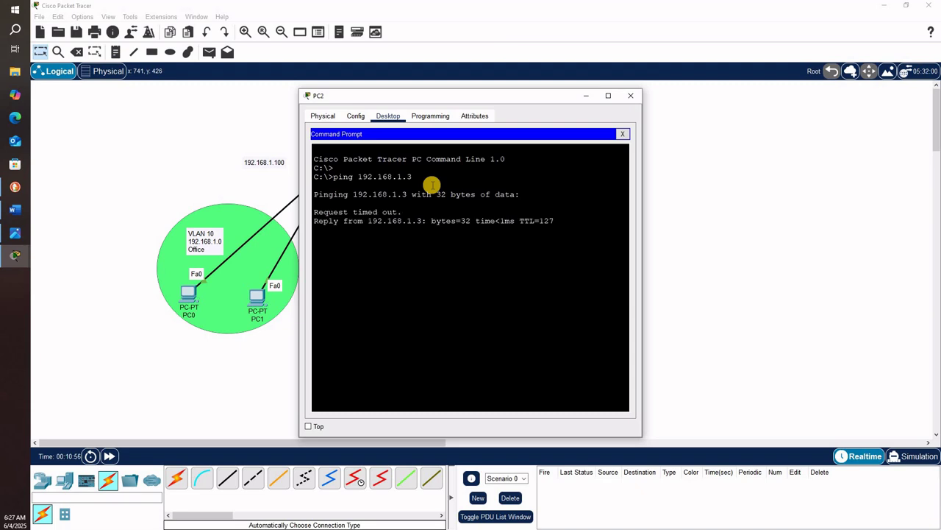
{"action": "left_click", "coordinate": [632, 96]}
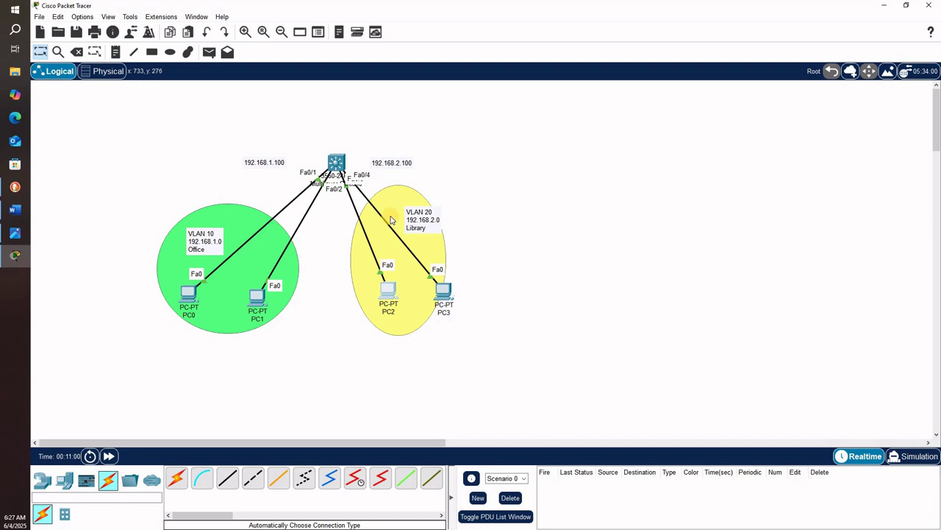